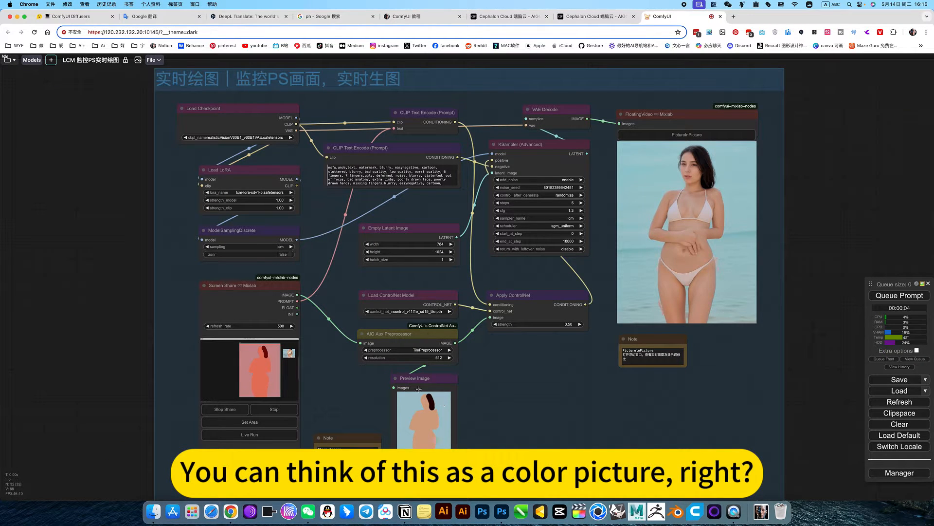
# Review the Cephalon Cloud app catalogue and the list of launched applications, returning to the ComfyUI workflow
pyautogui.moveTo(642, 239)
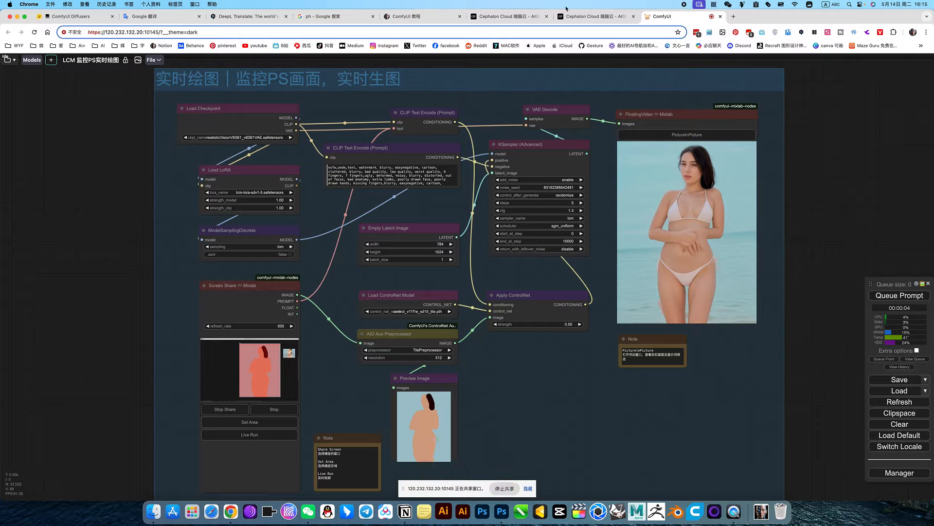
pyautogui.click(509, 16)
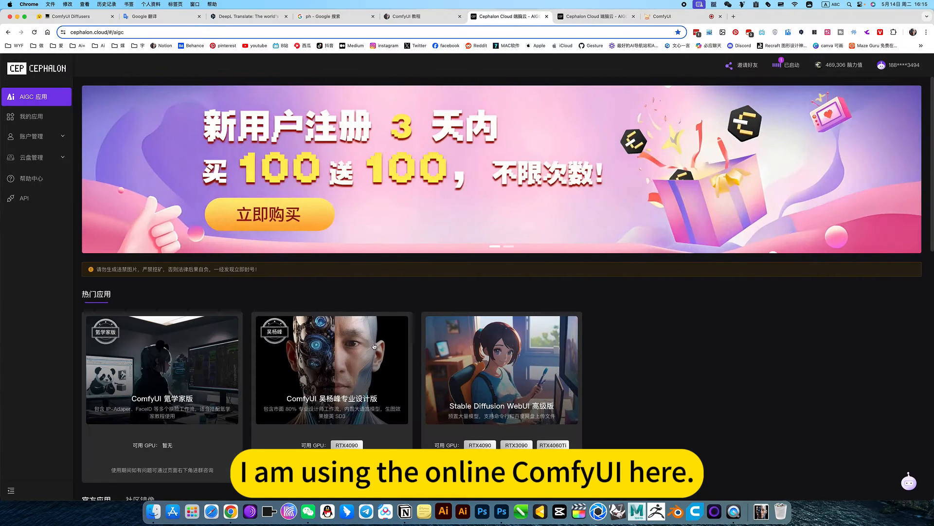
pyautogui.click(596, 16)
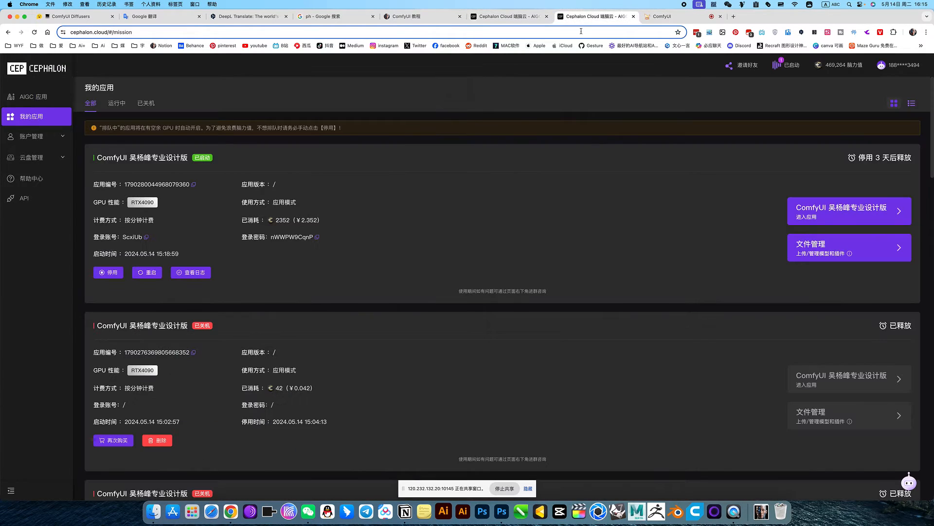
pyautogui.click(661, 15)
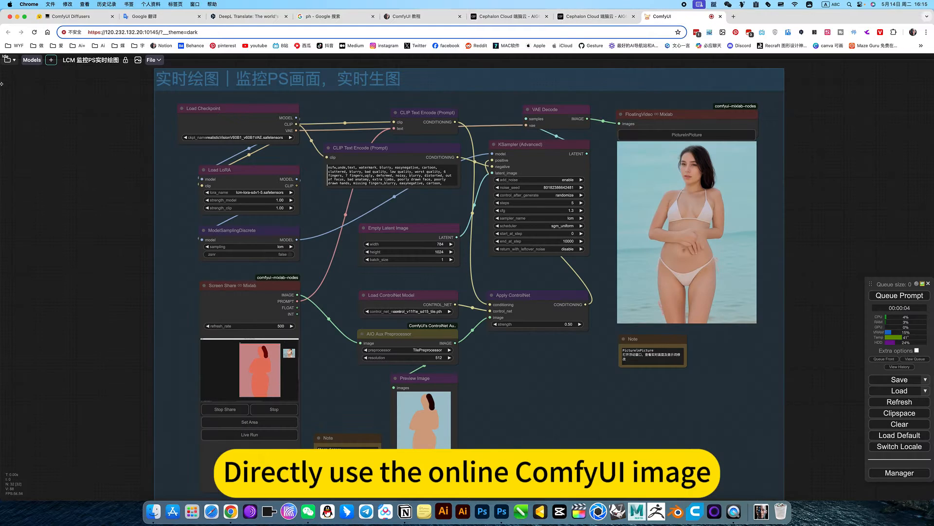
# Browse the saved workflows in the workspace folder, including LCM 监控PS实时绘图
pyautogui.click(7, 60)
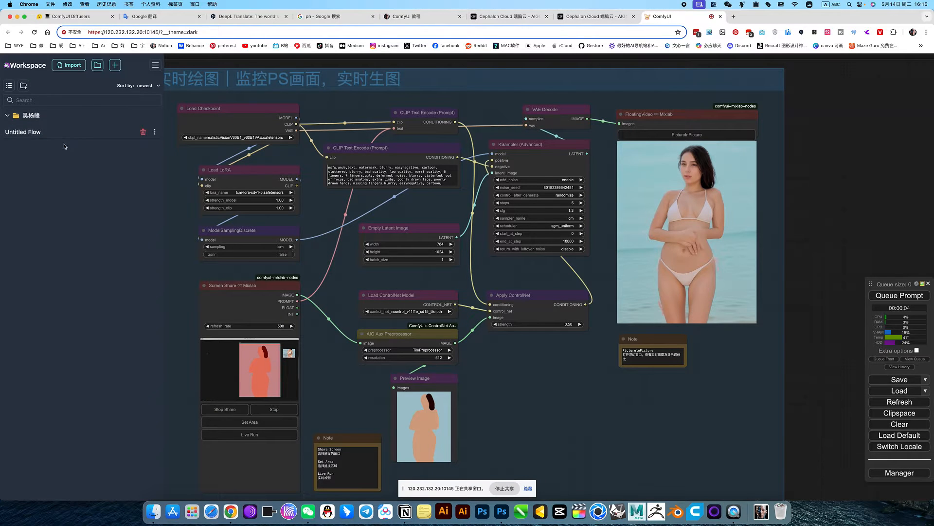
pyautogui.click(9, 118)
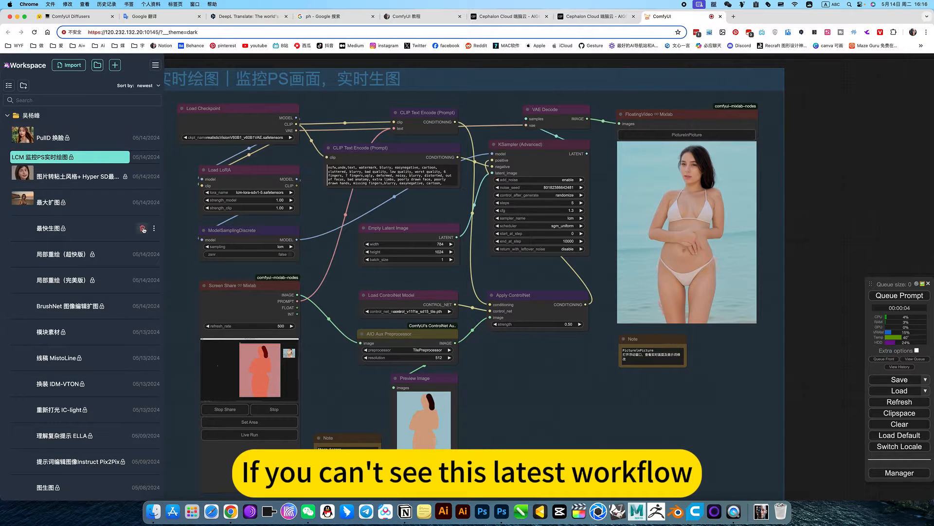
pyautogui.click(503, 395)
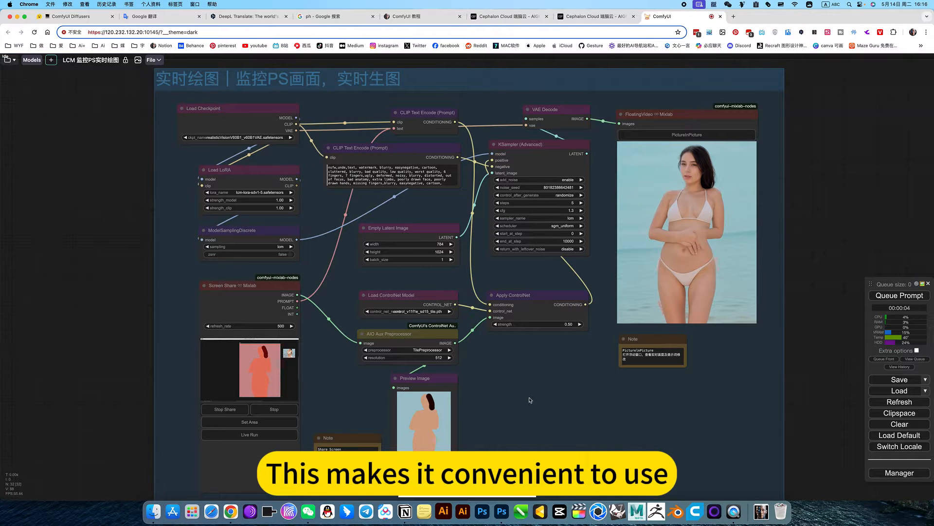
# Examine the models and preprocessors available in the Load Checkpoint, Load ControlNet Model and AIO Aux Preprocessor nodes
pyautogui.click(274, 137)
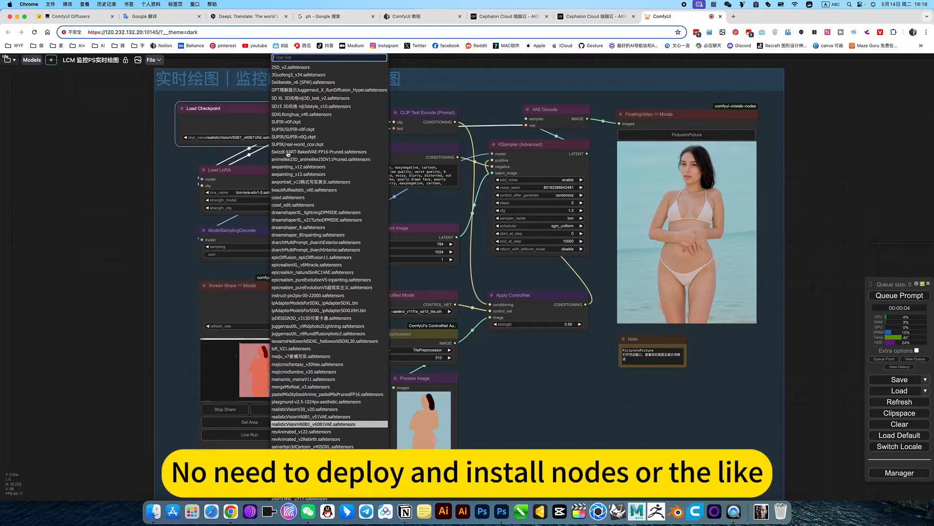
pyautogui.click(521, 400)
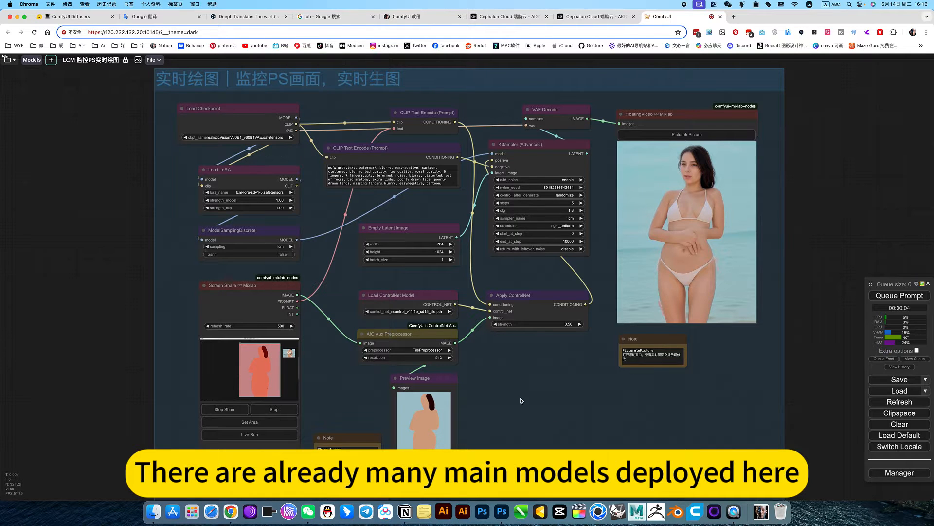
pyautogui.click(430, 312)
pyautogui.click(643, 394)
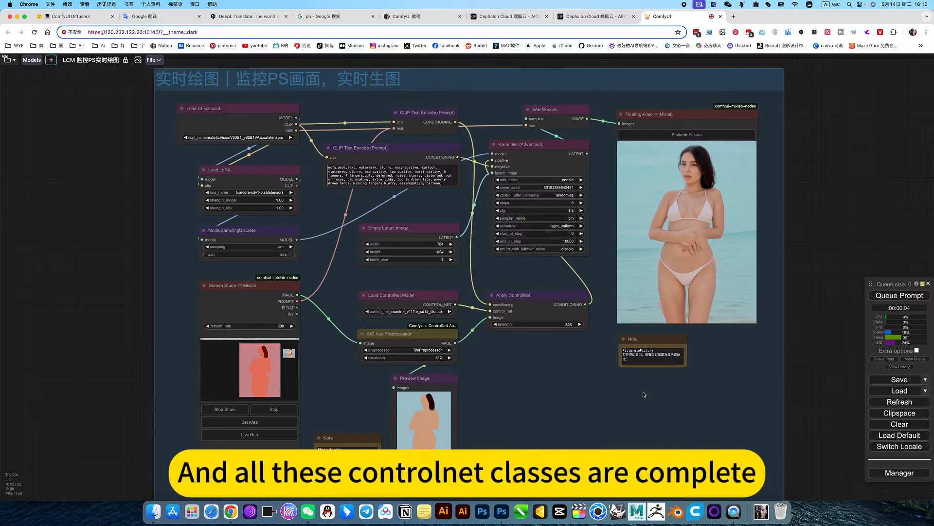
pyautogui.click(426, 349)
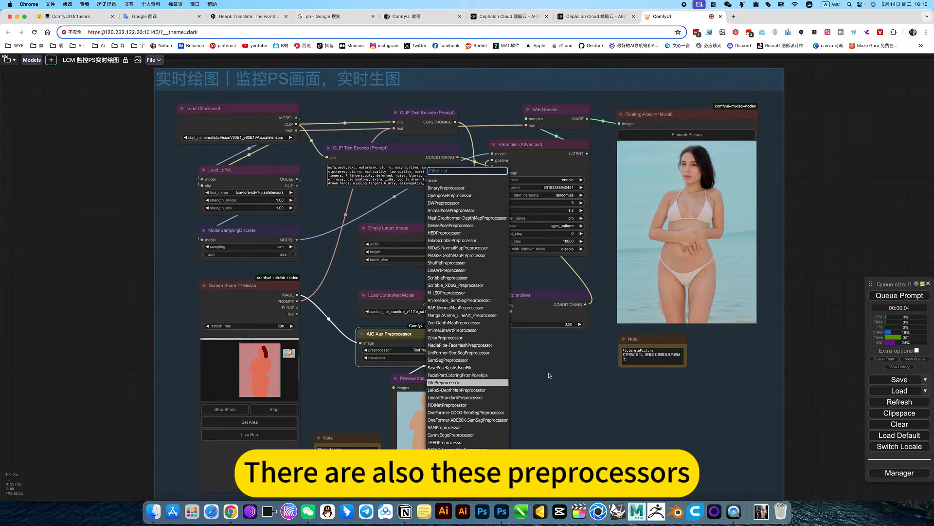
pyautogui.click(549, 375)
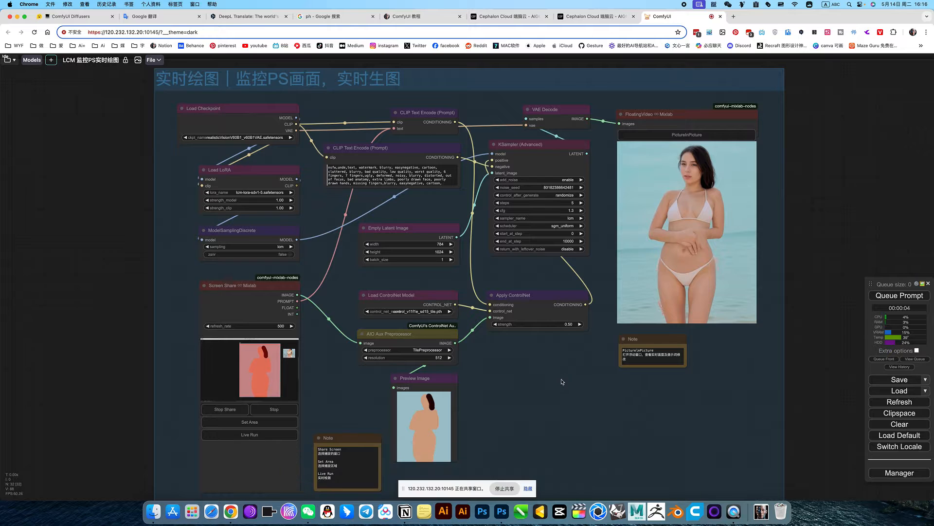
# Open the FloatingVideo node's output in a floating picture-in-picture window and switch to the Photoshop painting
pyautogui.moveTo(628, 294)
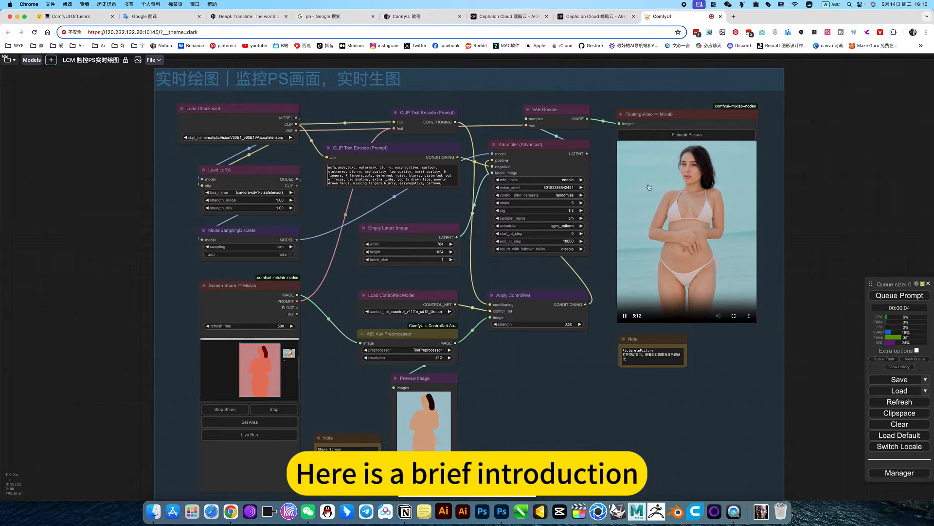
pyautogui.click(687, 135)
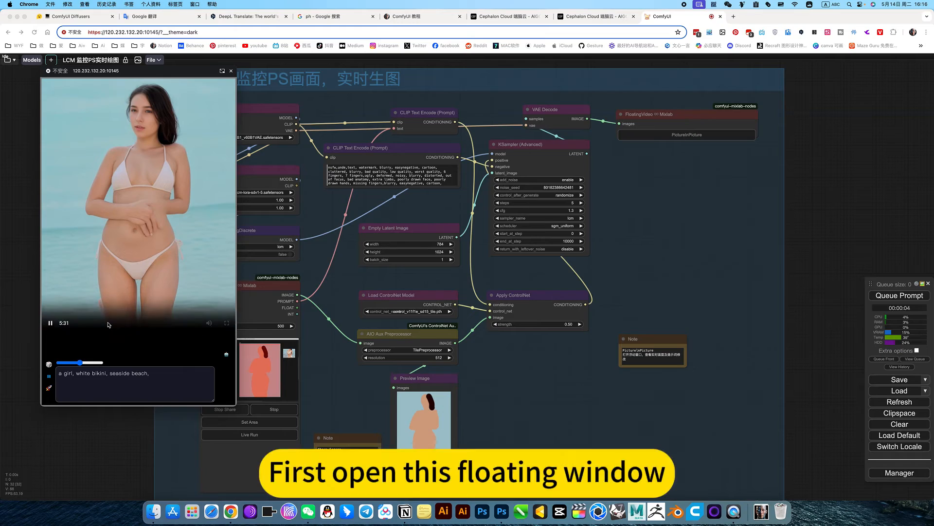
pyautogui.hotkey('ctrl', 'Up')
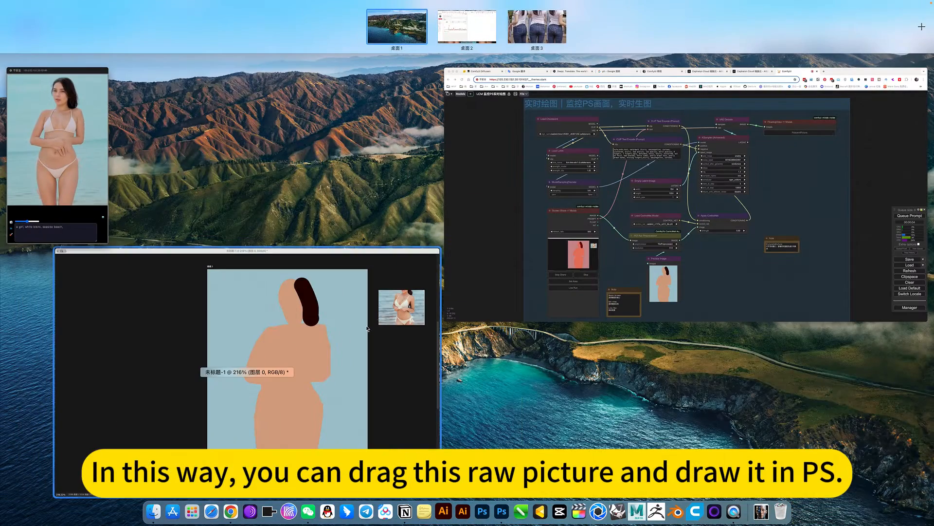
pyautogui.click(299, 343)
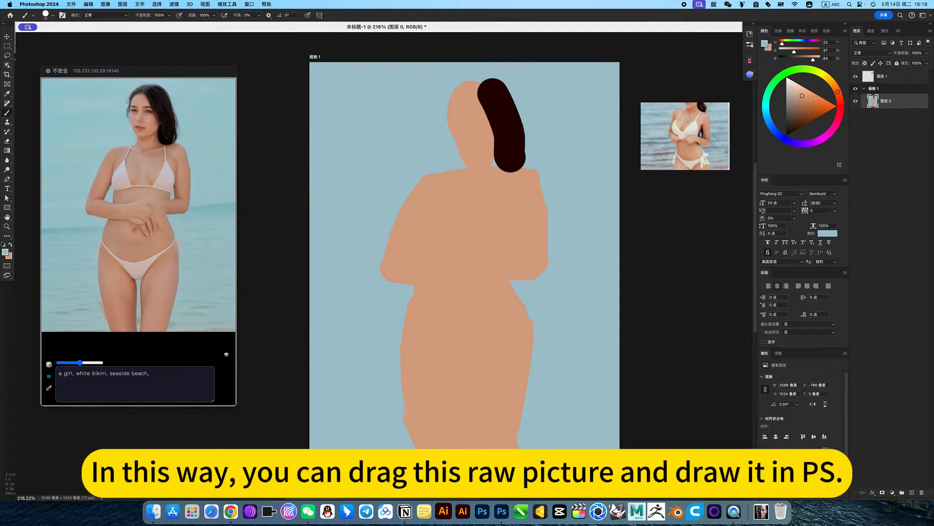
# Set the painting colour to white and brush a rough bikini top and bottom onto the figure
pyautogui.moveTo(802, 94); pyautogui.dragTo(783, 73)
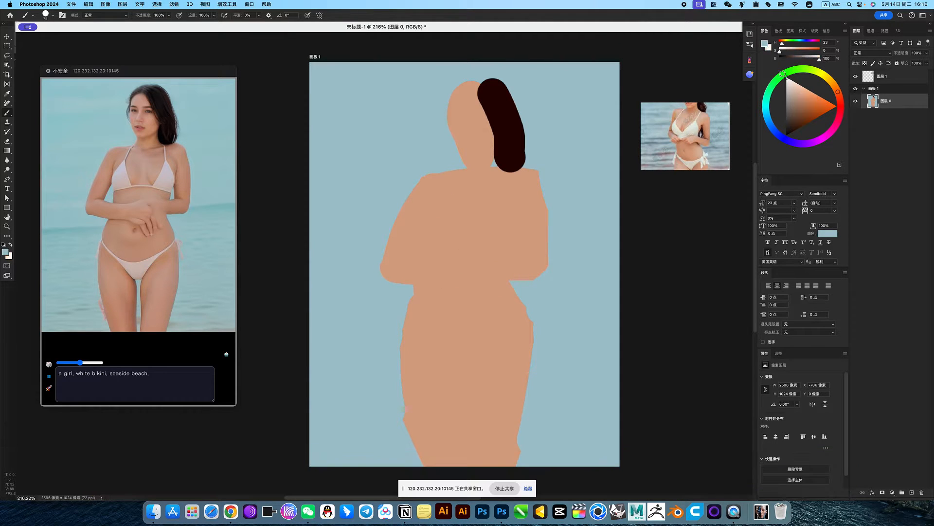
pyautogui.press('x')
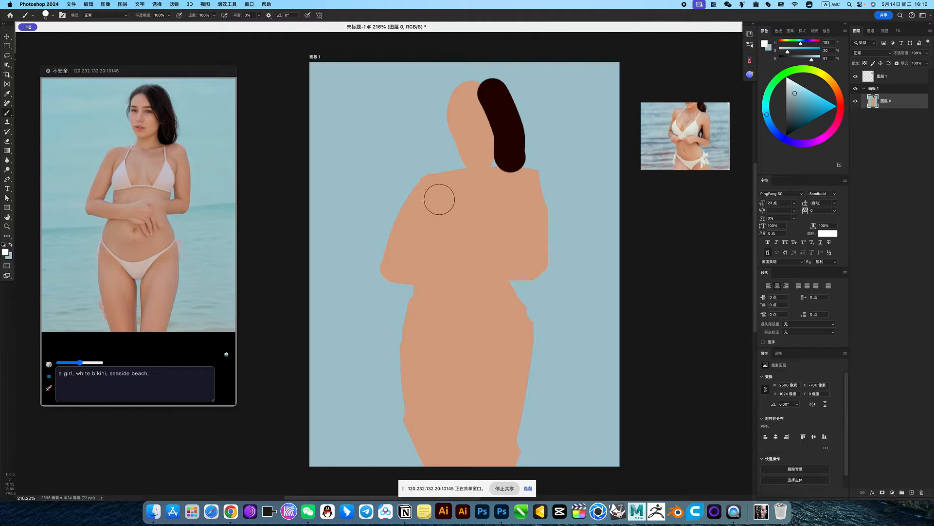
pyautogui.moveTo(439, 200)
pyautogui.mouseDown()
pyautogui.moveTo(450, 248)
pyautogui.moveTo(444, 235)
pyautogui.moveTo(499, 219)
pyautogui.mouseUp()
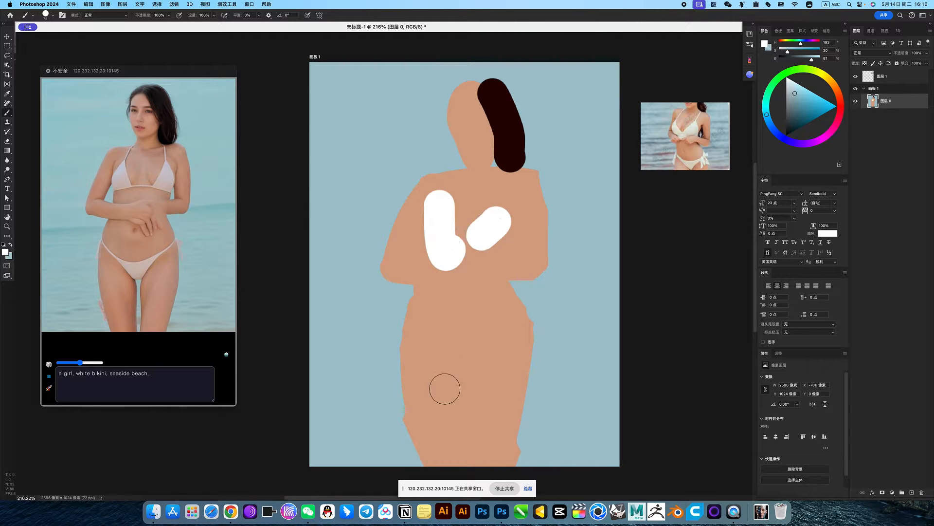
pyautogui.moveTo(421, 327); pyautogui.dragTo(508, 325)
pyautogui.moveTo(455, 340)
pyautogui.mouseDown()
pyautogui.moveTo(461, 360)
pyautogui.moveTo(507, 357)
pyautogui.mouseUp()
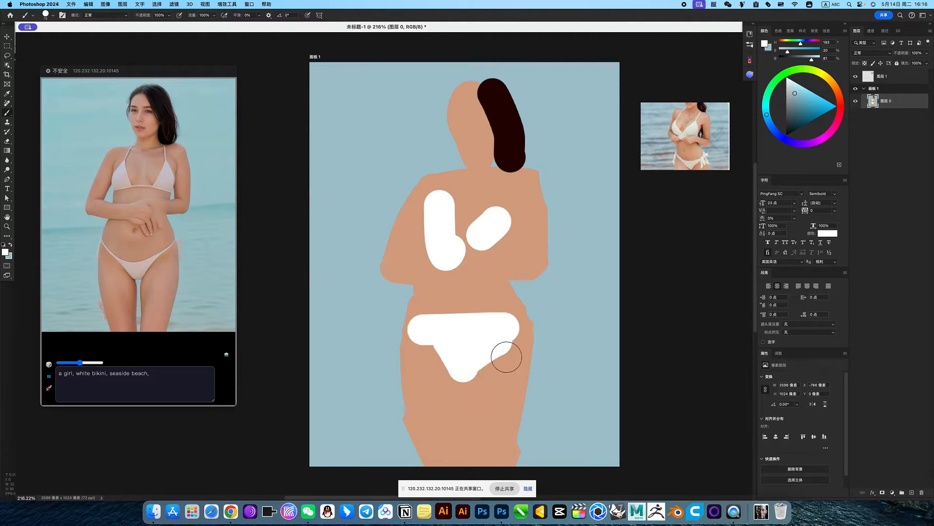
pyautogui.moveTo(434, 338); pyautogui.dragTo(455, 358)
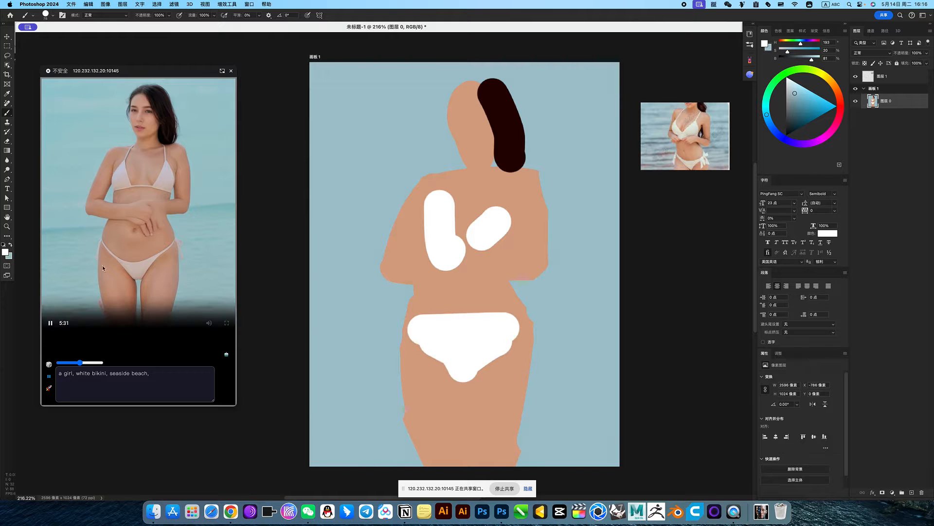
# Start live generation from the floating window, check the workflow in ComfyUI, and return to the Photoshop painting
pyautogui.click(50, 376)
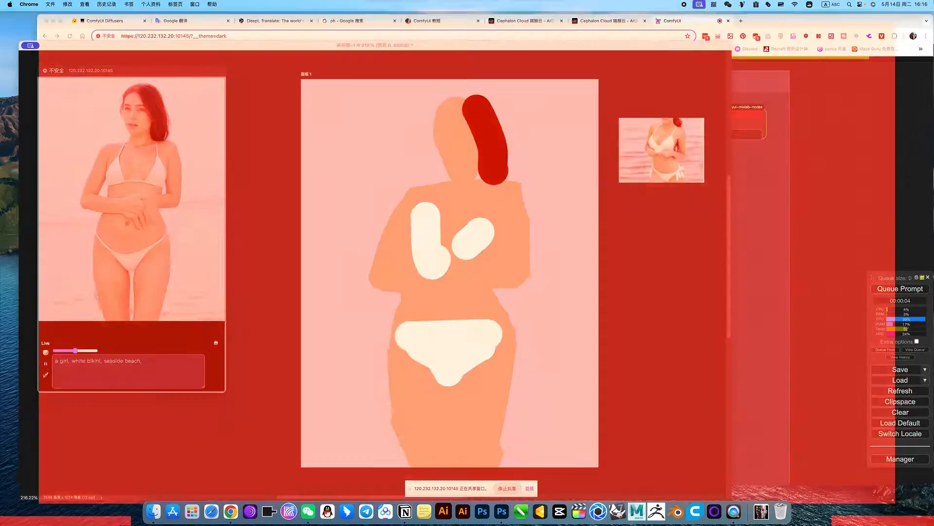
pyautogui.hotkey('ctrl', 'Up')
pyautogui.click(647, 195)
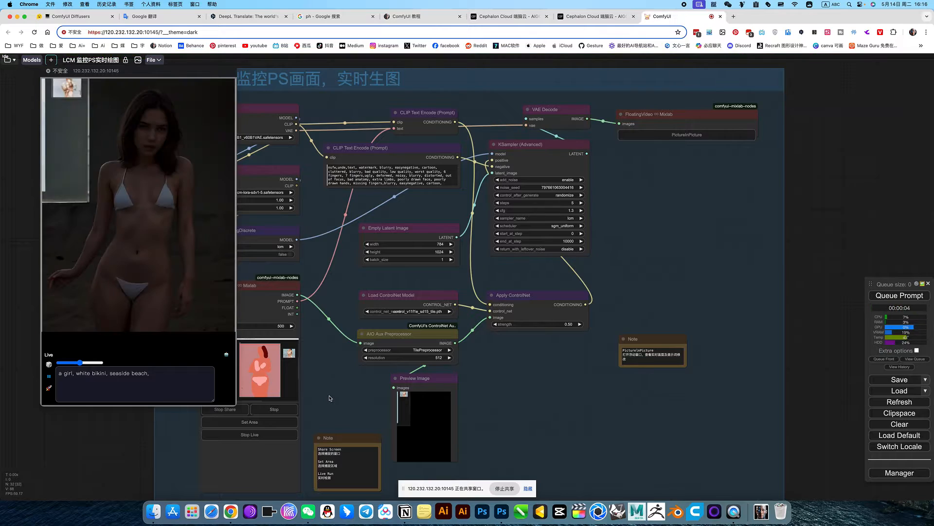
pyautogui.hotkey('ctrl', 'Up')
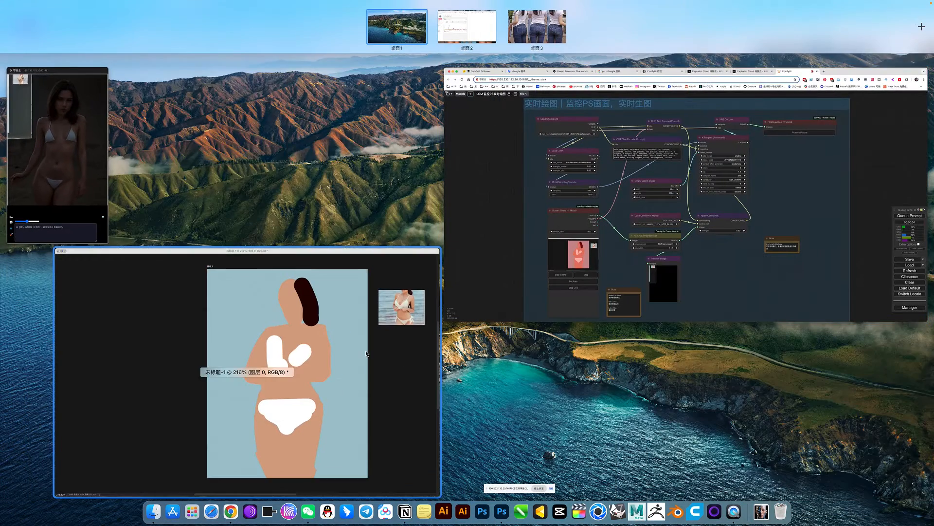
pyautogui.click(243, 365)
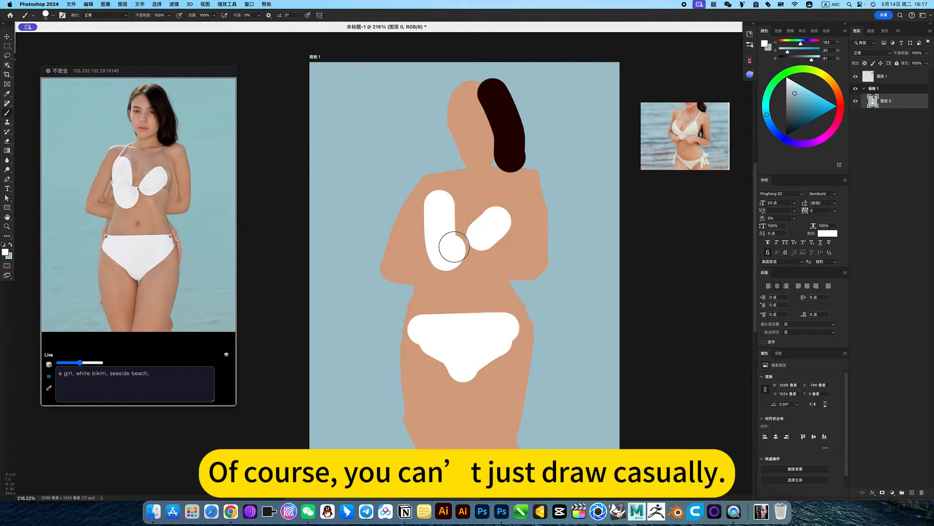
# Sample the figure's skin colour and paint over the edges of the white shapes to refine the bikini top and bottom
pyautogui.keyDown('alt'); pyautogui.click(472, 270); pyautogui.keyUp('alt')
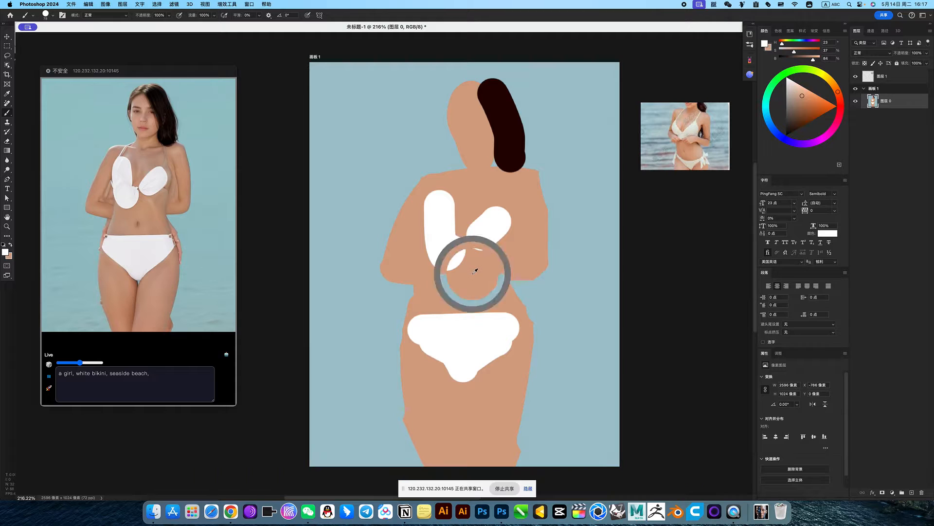
pyautogui.moveTo(431, 200)
pyautogui.mouseDown()
pyautogui.moveTo(480, 212)
pyautogui.moveTo(490, 195)
pyautogui.moveTo(445, 193)
pyautogui.moveTo(467, 208)
pyautogui.mouseUp()
pyautogui.press('x')
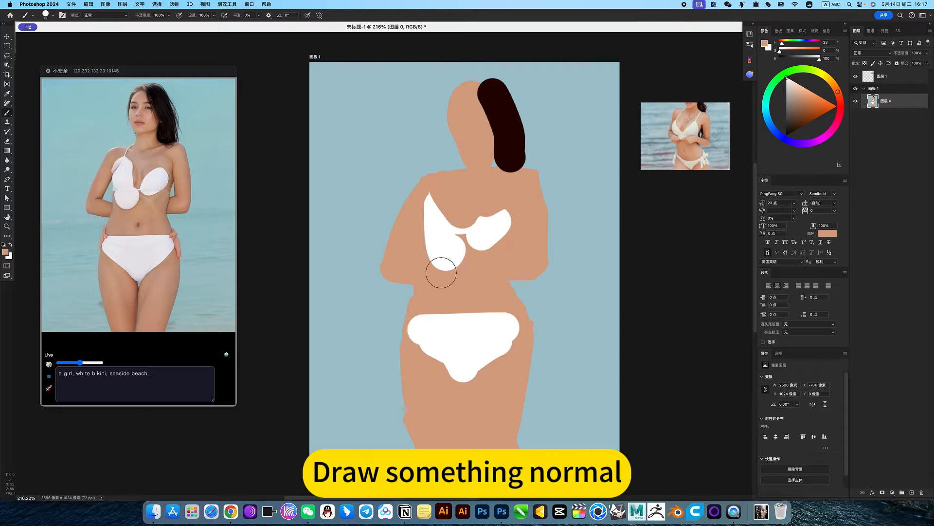
pyautogui.moveTo(442, 267)
pyautogui.mouseDown()
pyautogui.moveTo(436, 255)
pyautogui.moveTo(459, 251)
pyautogui.moveTo(423, 258)
pyautogui.moveTo(463, 252)
pyautogui.moveTo(475, 263)
pyautogui.moveTo(515, 246)
pyautogui.moveTo(523, 216)
pyautogui.moveTo(519, 242)
pyautogui.moveTo(519, 230)
pyautogui.mouseUp()
pyautogui.moveTo(500, 370)
pyautogui.mouseDown()
pyautogui.moveTo(525, 344)
pyautogui.moveTo(479, 387)
pyautogui.moveTo(413, 348)
pyautogui.moveTo(437, 385)
pyautogui.mouseUp()
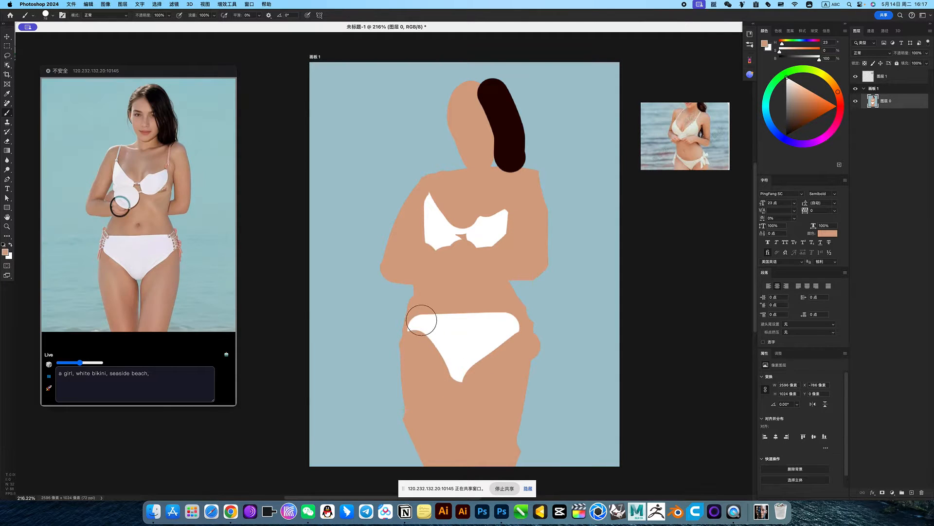
pyautogui.moveTo(432, 292); pyautogui.dragTo(509, 312)
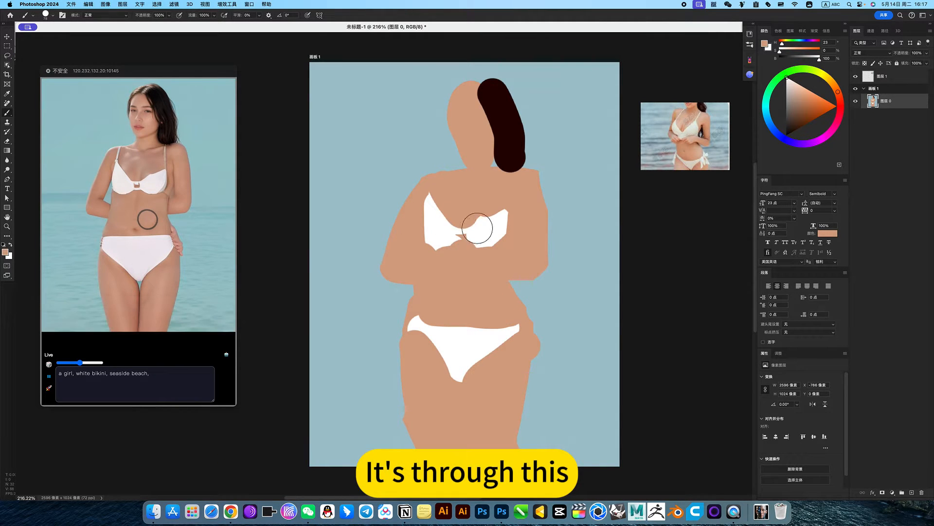
pyautogui.moveTo(494, 242); pyautogui.dragTo(492, 226)
# Sample white, reduce the brush size, and paint two shoulder straps on the bikini top
pyautogui.press('x')
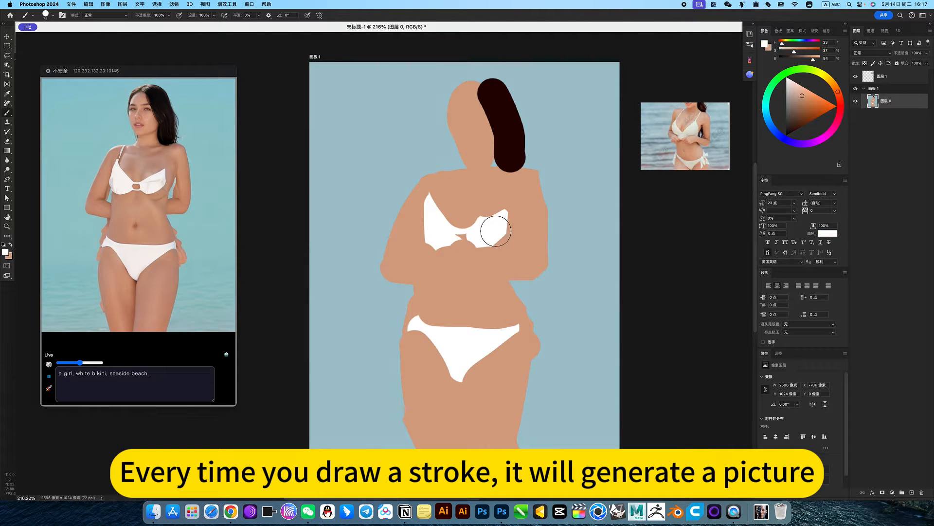
pyautogui.keyDown('alt'); pyautogui.click(494, 232); pyautogui.keyUp('alt')
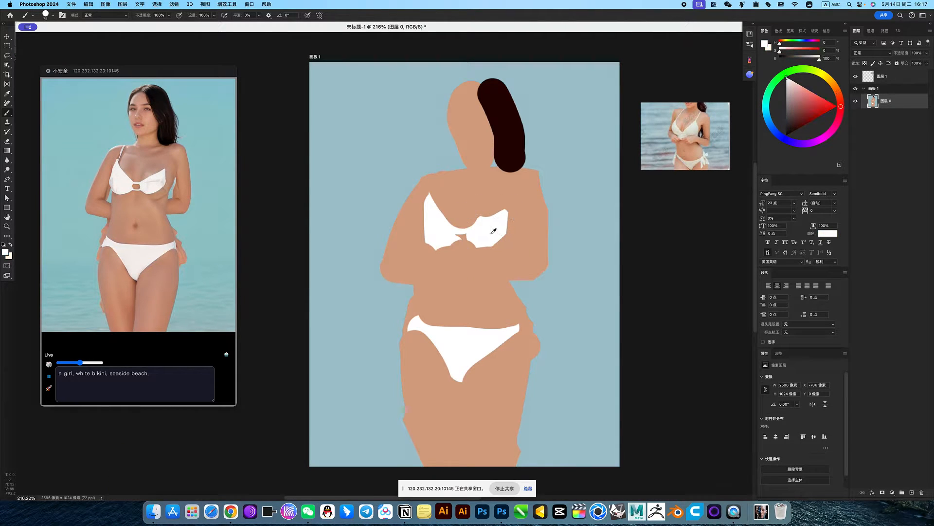
pyautogui.moveTo(496, 232)
pyautogui.keyDown('ctrl'); pyautogui.keyDown('alt'); pyautogui.mouseDown()
pyautogui.moveTo(476, 238)
pyautogui.moveTo(482, 230)
pyautogui.mouseUp(); pyautogui.keyUp('alt'); pyautogui.keyUp('ctrl')
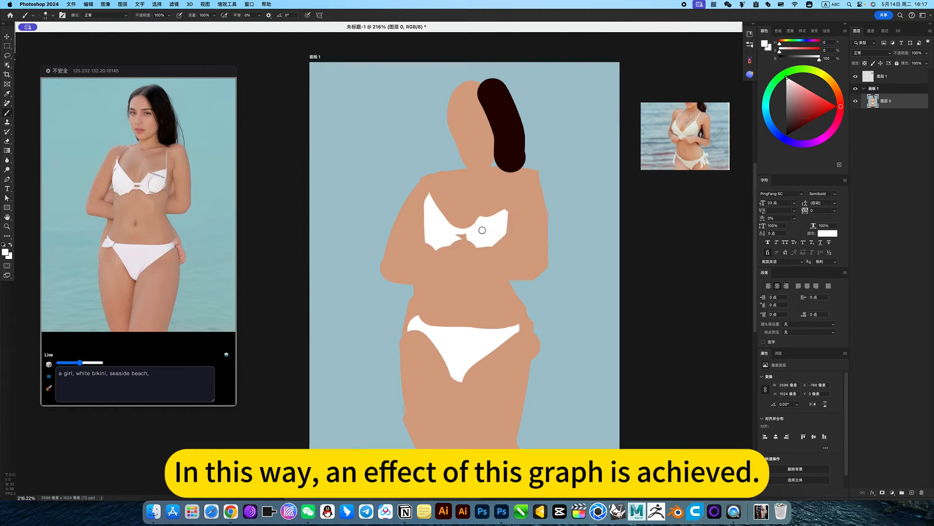
pyautogui.moveTo(506, 171); pyautogui.dragTo(505, 216)
pyautogui.moveTo(446, 170); pyautogui.dragTo(438, 204)
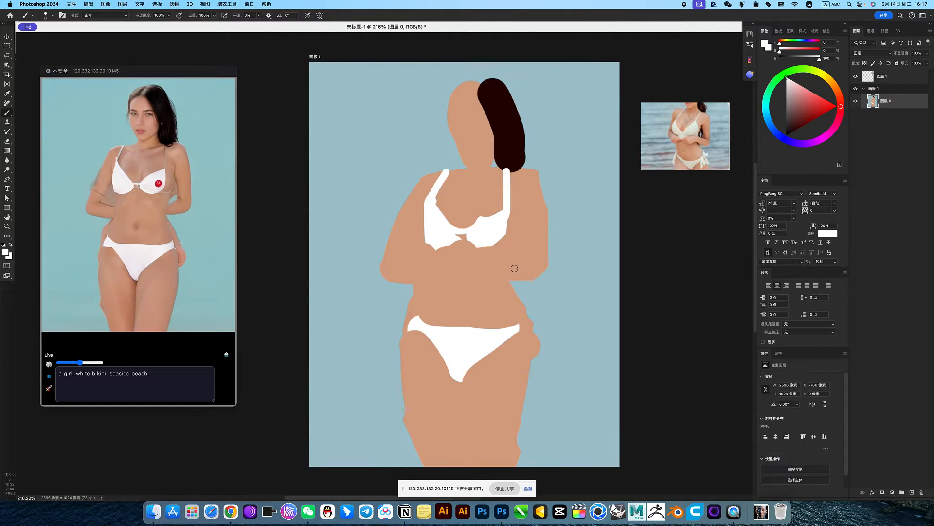
# Switch to ComfyUI, close the floating preview window, and stop the Screen Share node's live run
pyautogui.hotkey('ctrl', 'Up')
pyautogui.click(647, 195)
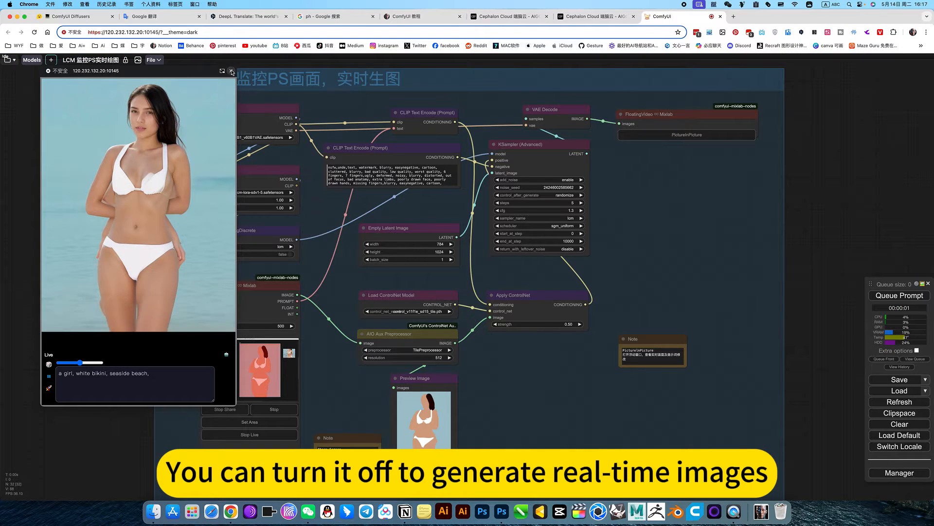
pyautogui.click(232, 72)
pyautogui.click(260, 440)
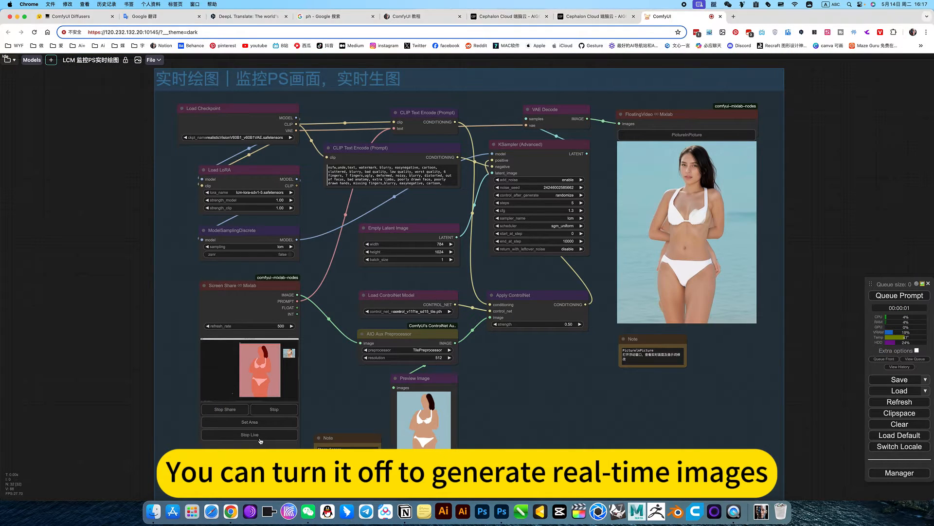
# Turn off live generation on the Screen Share node, check the painting in Photoshop, and return to ComfyUI
pyautogui.click(249, 435)
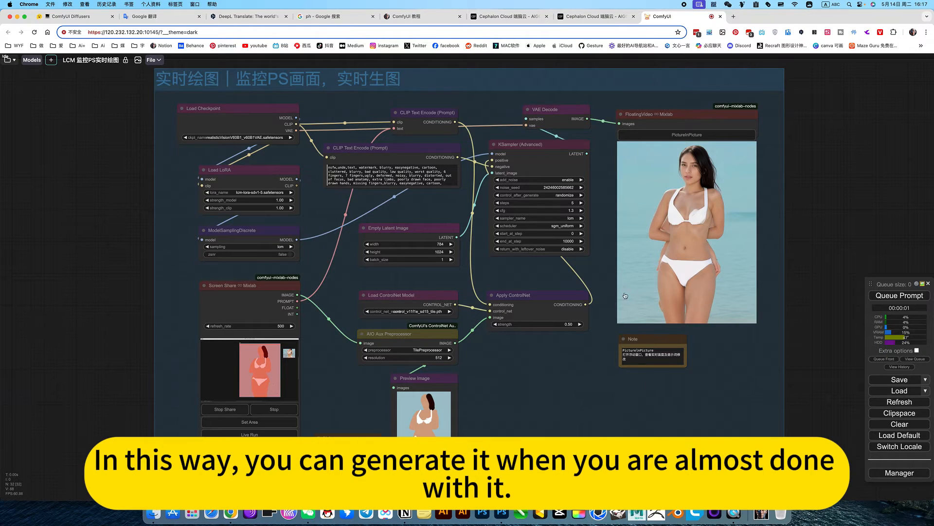
pyautogui.hotkey('ctrl', 'Up')
pyautogui.click(318, 227)
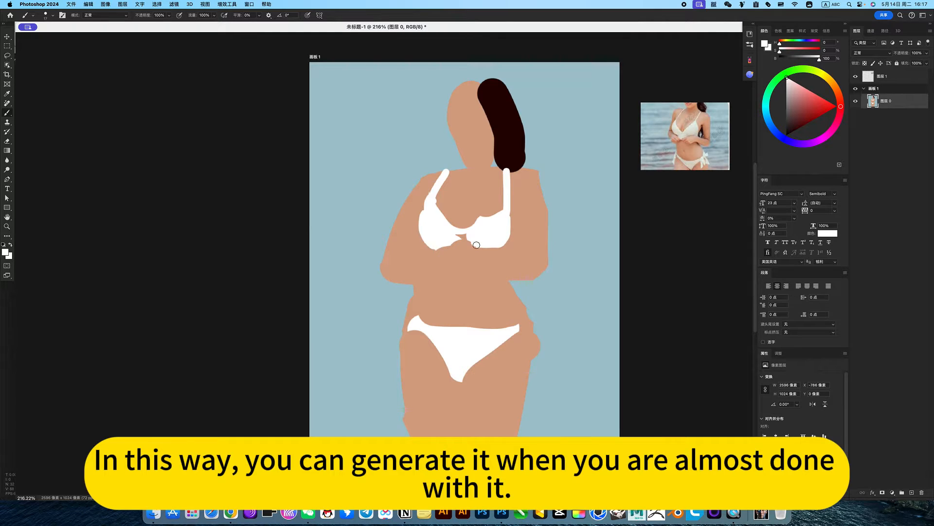
pyautogui.hotkey('ctrl', 'Up')
pyautogui.click(779, 302)
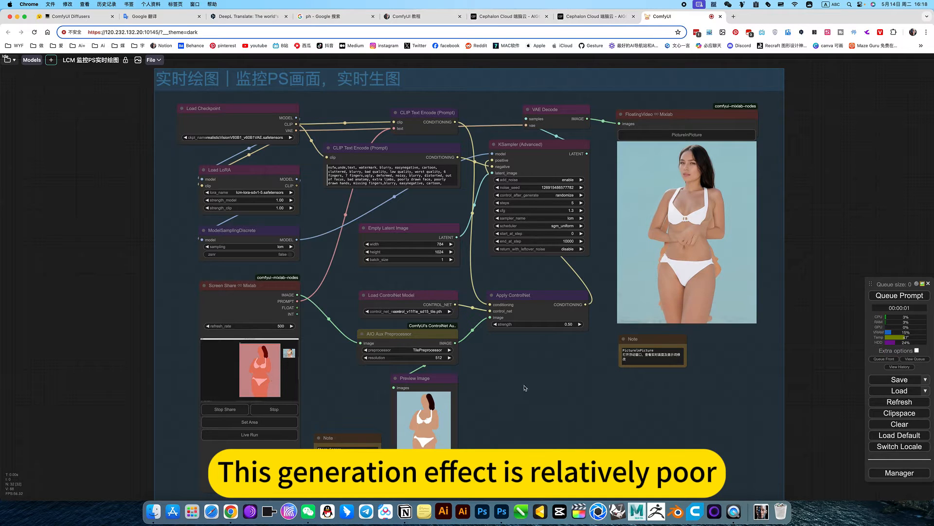
# Set the strength of the Apply ControlNet node to 0.6
pyautogui.click(569, 324)
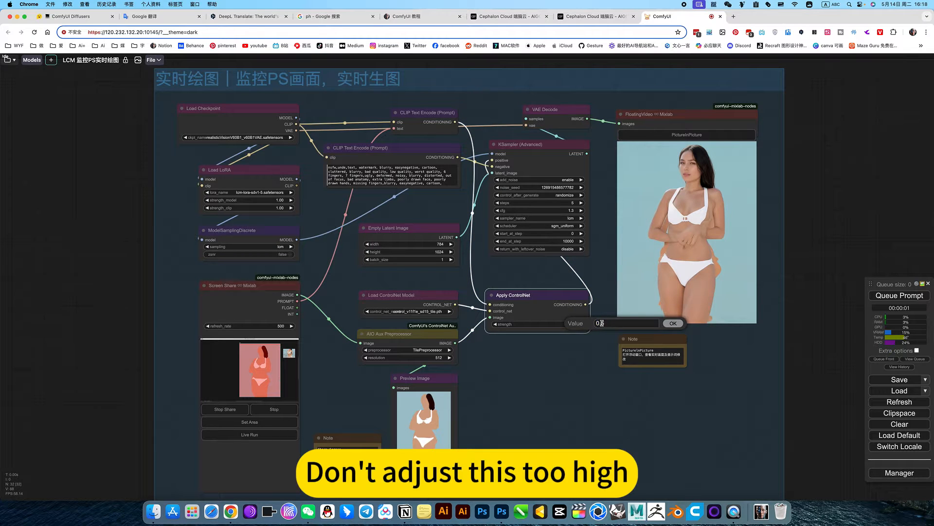
pyautogui.moveTo(601, 323); pyautogui.dragTo(629, 320)
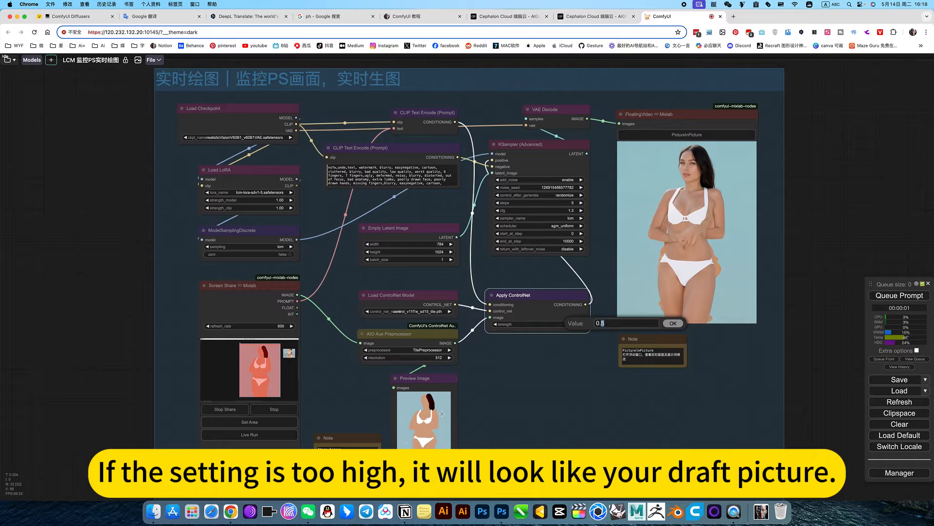
pyautogui.write('6')
pyautogui.press('Return')
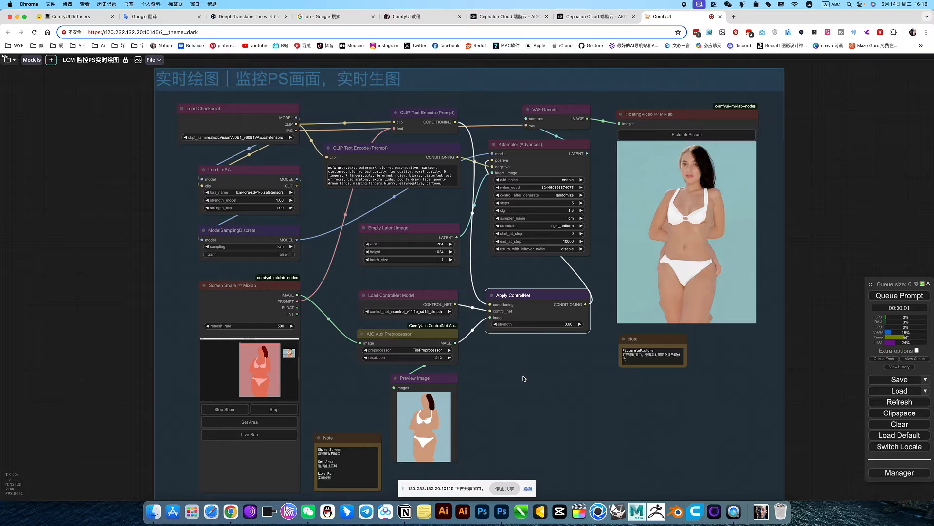
pyautogui.click(513, 378)
# Stop the screen capture on the Screen Share node
pyautogui.scroll(6, 492, 376)
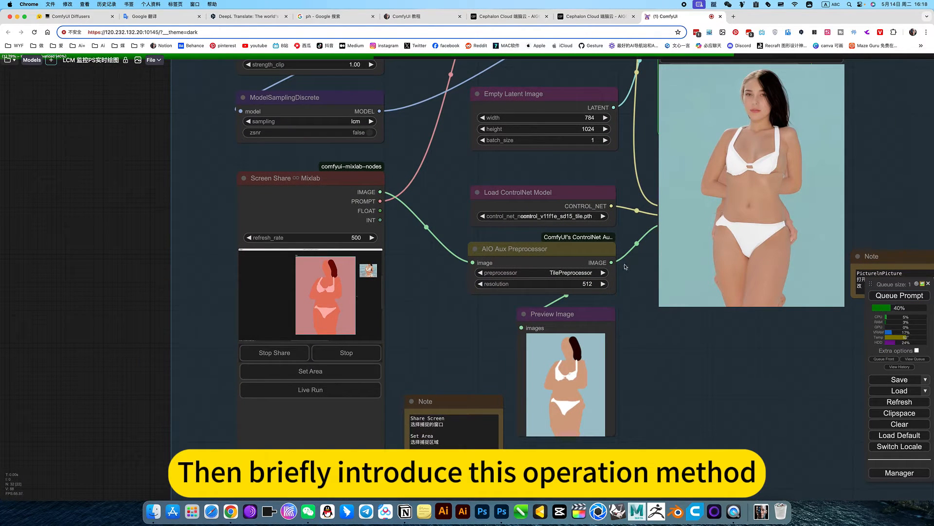
pyautogui.moveTo(692, 325); pyautogui.dragTo(509, 426)
pyautogui.scroll(-3, 535, 409)
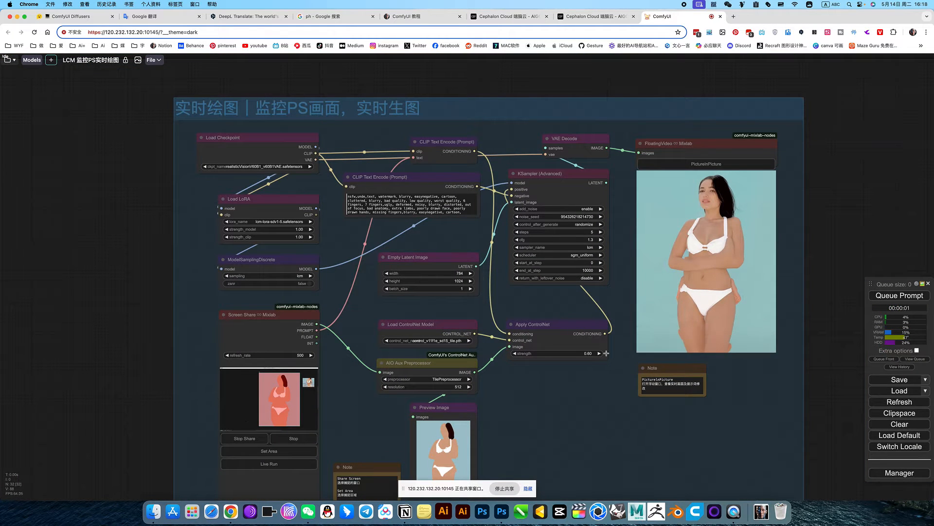
pyautogui.click(268, 440)
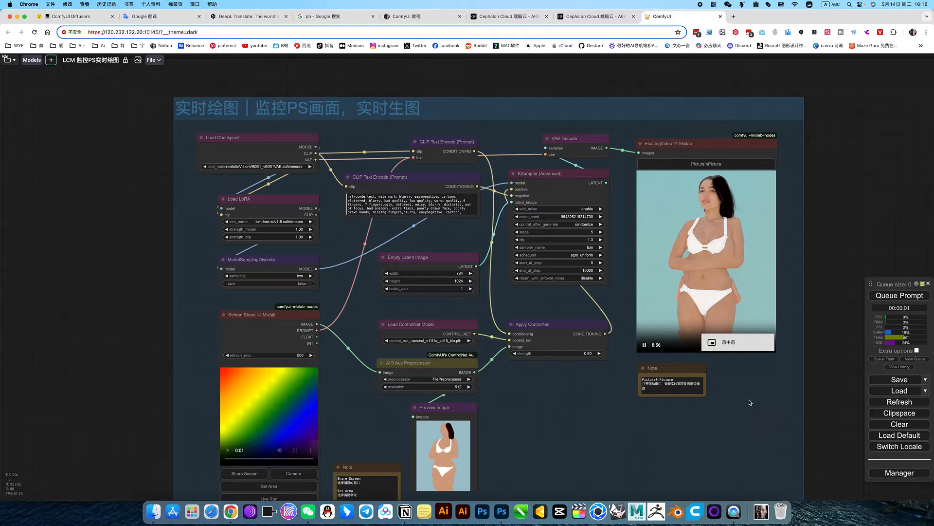
# Examine the Screen Share node, its controls and its connections within the workflow
pyautogui.moveTo(579, 369); pyautogui.dragTo(688, 277)
pyautogui.scroll(5, 501, 267)
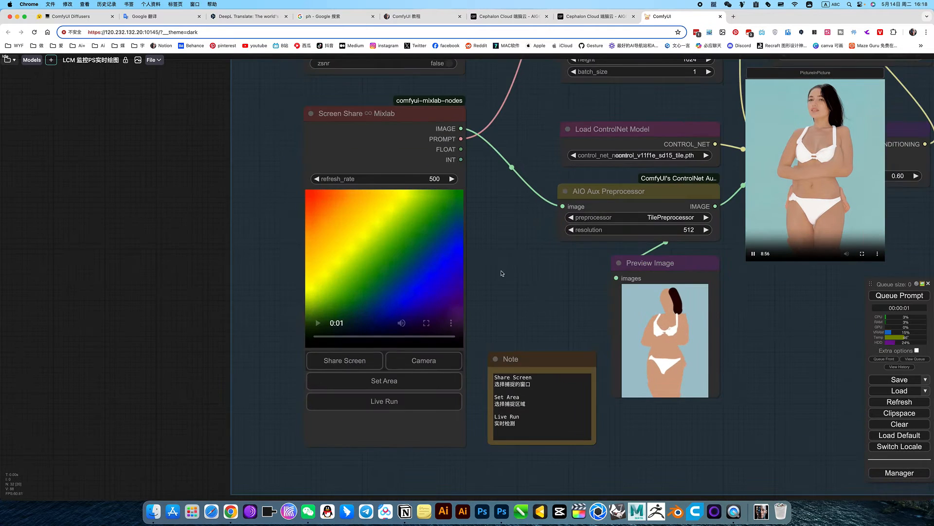
pyautogui.moveTo(510, 238); pyautogui.dragTo(511, 363)
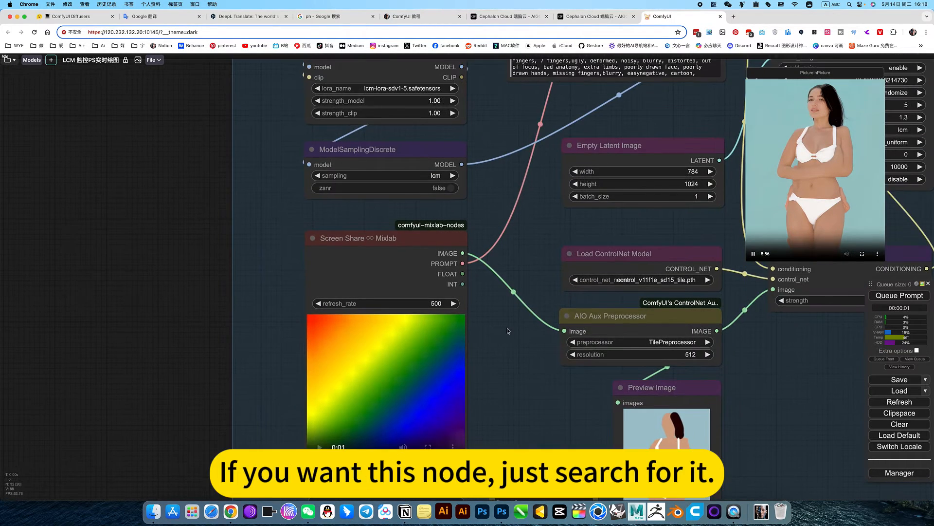
pyautogui.scroll(5, 504, 329)
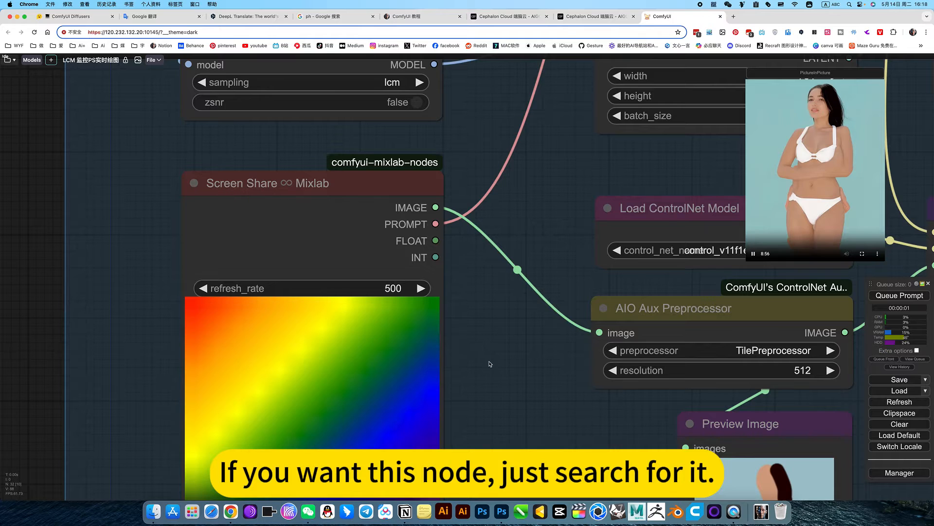
pyautogui.scroll(-7, 491, 366)
pyautogui.hscroll(3, 502, 369)
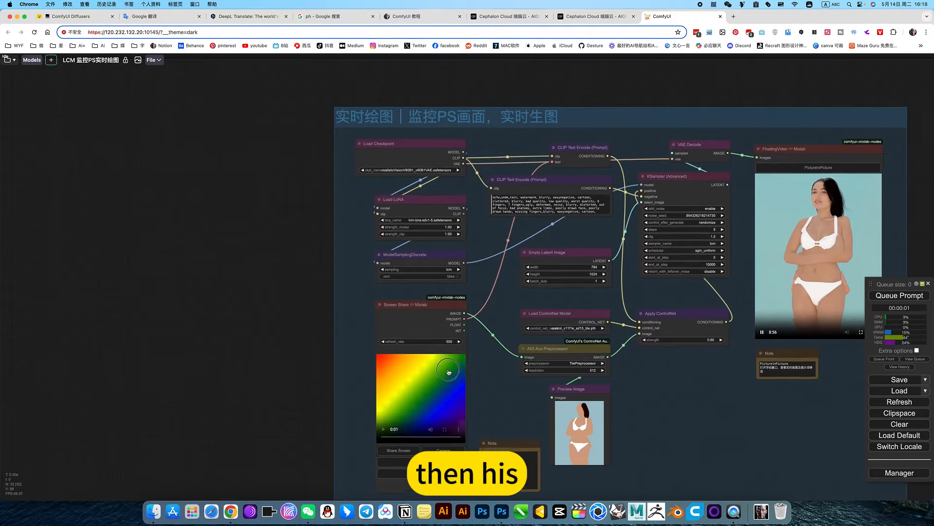
pyautogui.scroll(2, 422, 289)
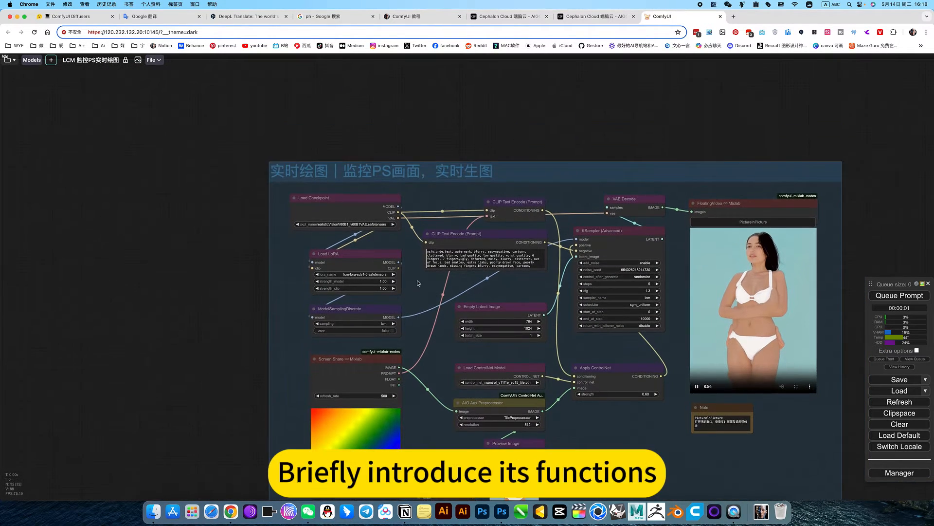
# Select lcm-lora-sdv1-5.safetensors in the Load LoRA node and lcm as the ModelSamplingDiscrete sampling
pyautogui.scroll(5, 348, 210)
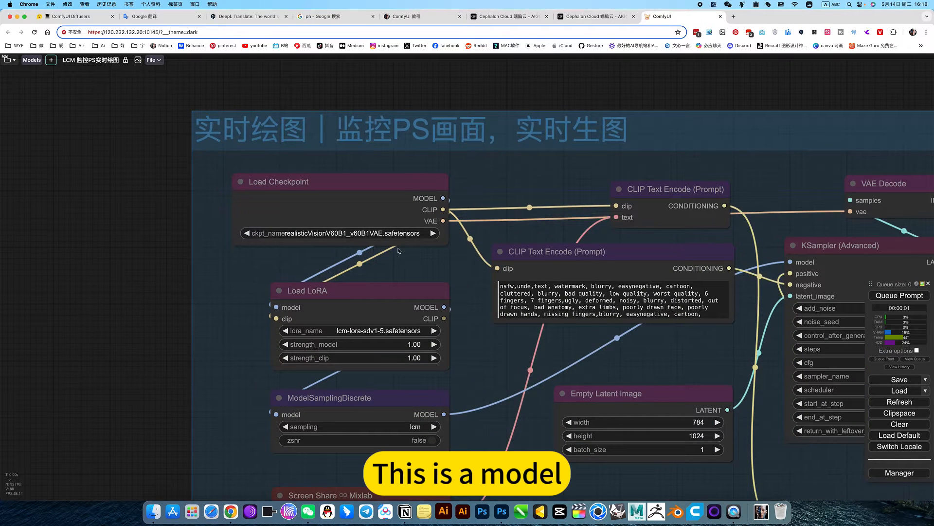
pyautogui.scroll(-3, 428, 265)
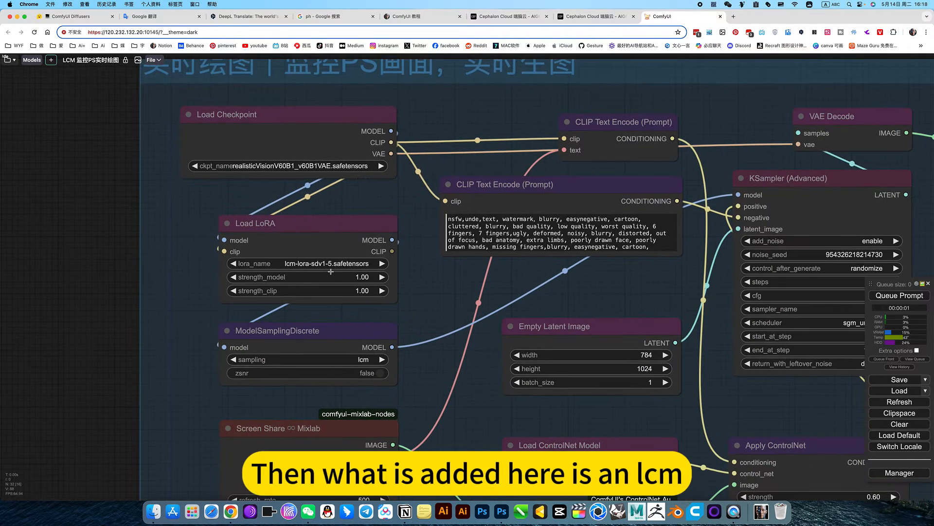
pyautogui.click(330, 265)
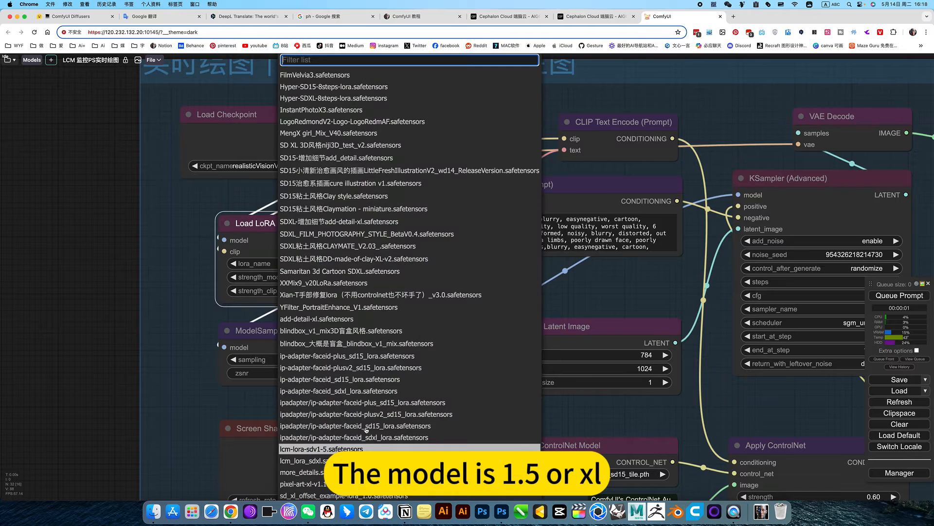
pyautogui.click(321, 448)
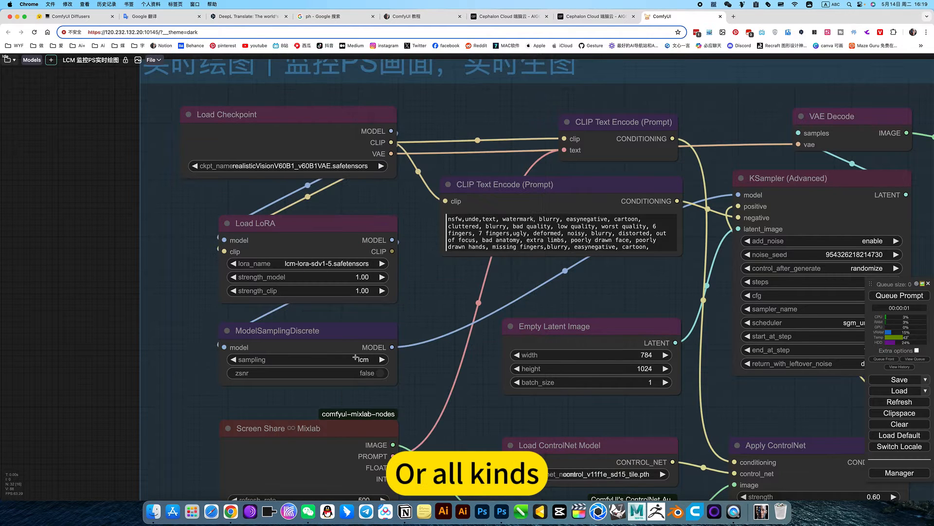
pyautogui.click(347, 360)
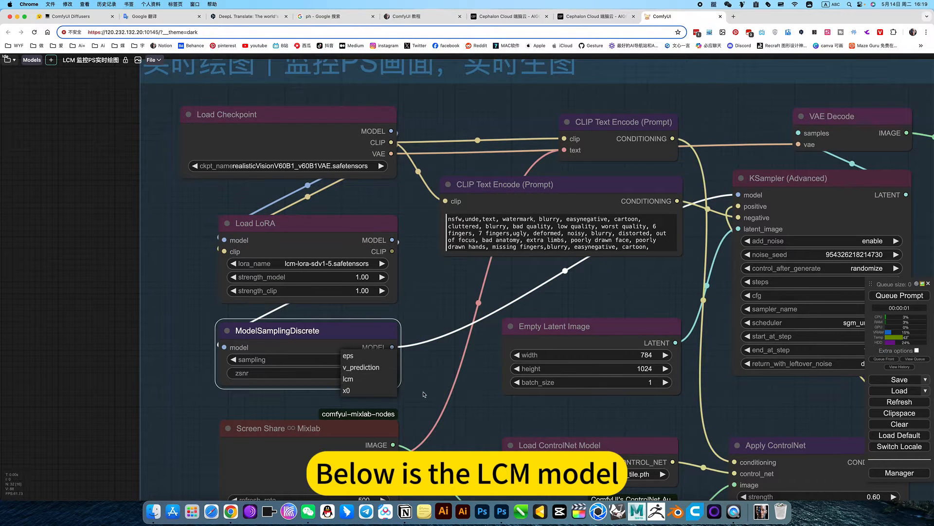
pyautogui.click(349, 378)
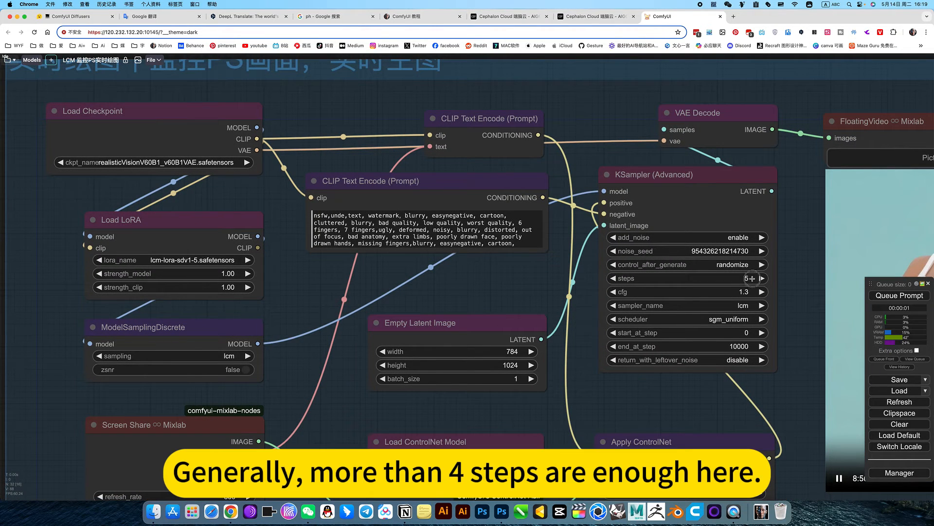
# Set the KSampler (Advanced) node to 4 steps and choose lcm as its sampler
pyautogui.click(754, 282)
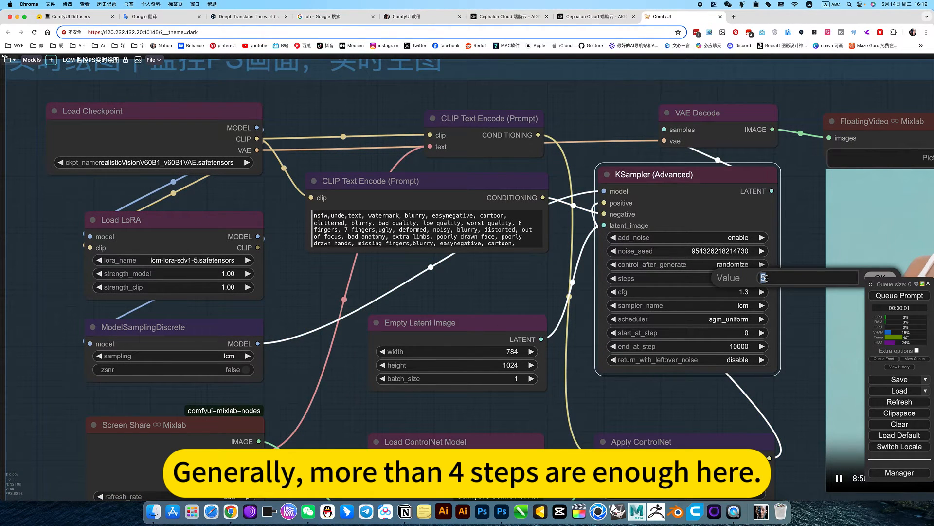
pyautogui.write('4')
pyautogui.press('Return')
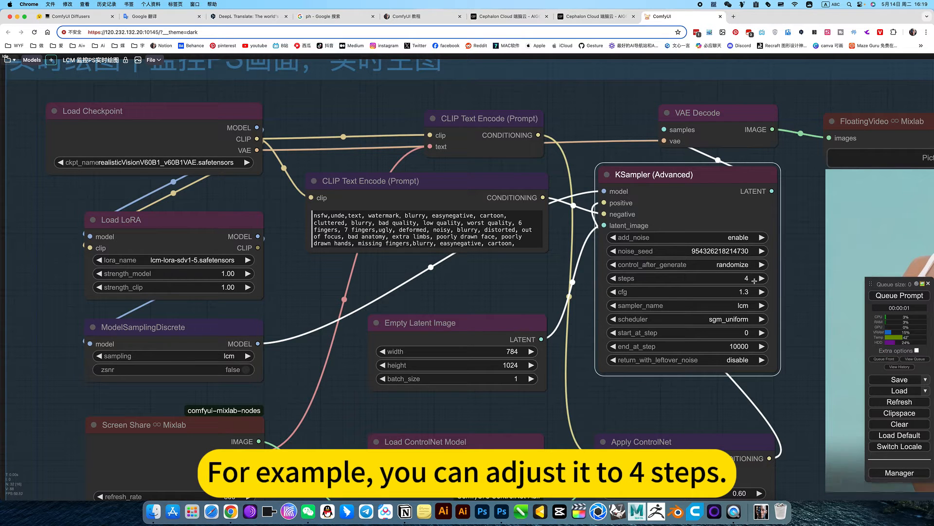
pyautogui.click(744, 306)
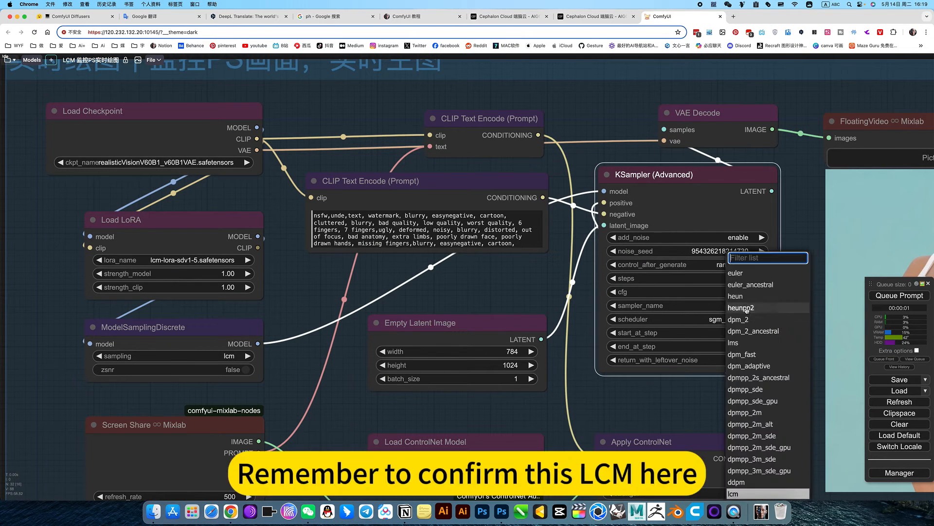
pyautogui.click(734, 494)
# Examine how the Screen Share image passes through the AIO Aux Preprocessor to the preview and the Apply ControlNet node
pyautogui.moveTo(693, 418); pyautogui.dragTo(610, 411)
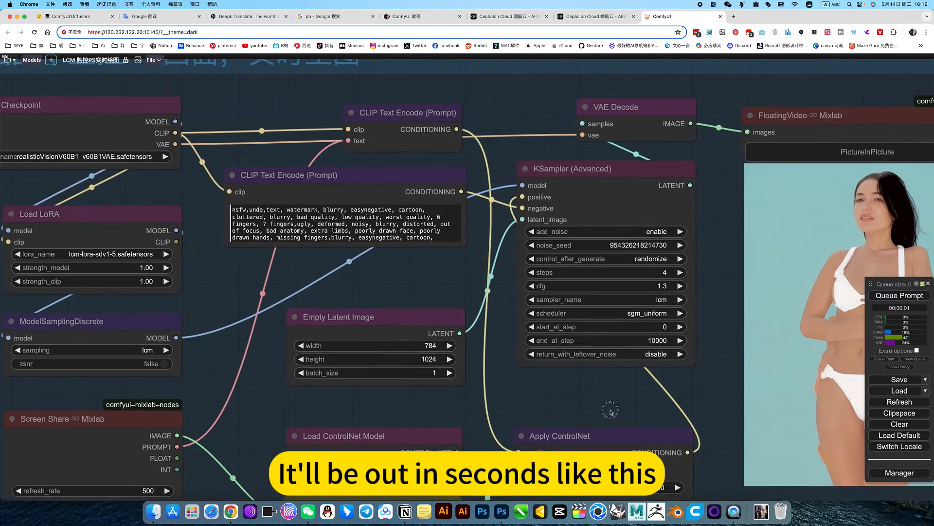
pyautogui.scroll(-3, 610, 411)
pyautogui.moveTo(537, 361); pyautogui.dragTo(568, 298)
pyautogui.moveTo(547, 404); pyautogui.dragTo(583, 383)
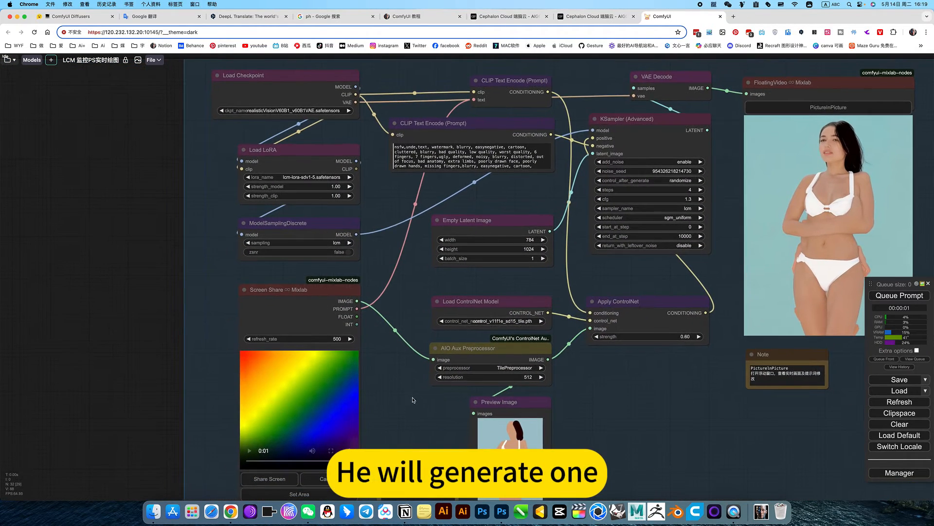
pyautogui.moveTo(390, 391); pyautogui.dragTo(443, 355)
pyautogui.scroll(6, 442, 355)
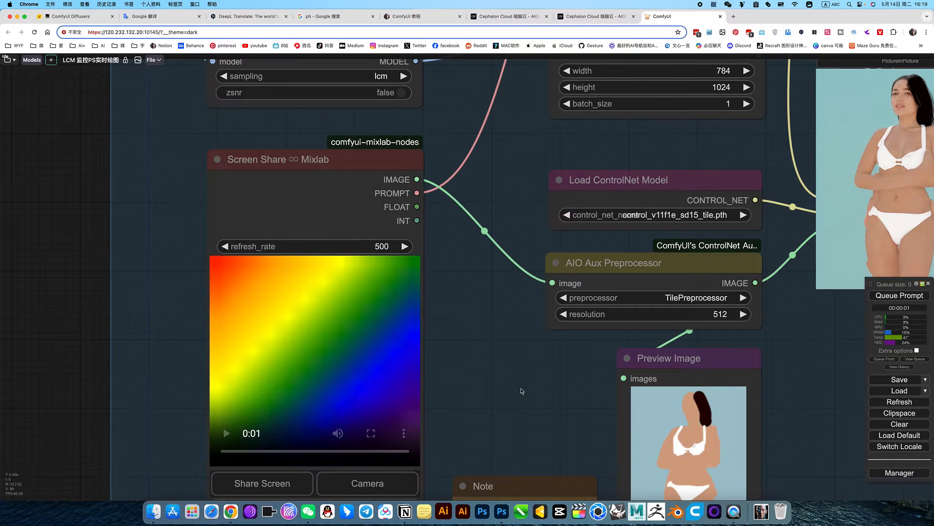
pyautogui.moveTo(521, 389); pyautogui.dragTo(414, 393)
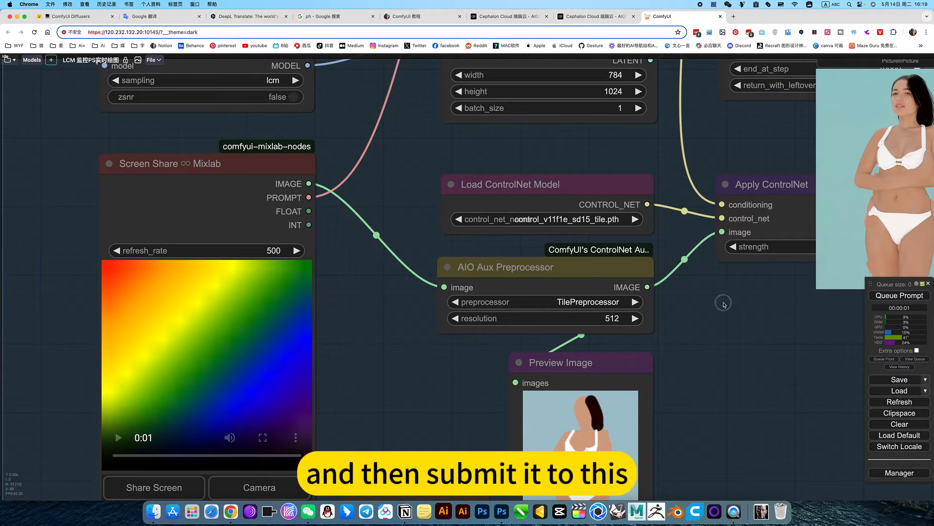
pyautogui.moveTo(722, 302); pyautogui.dragTo(588, 306)
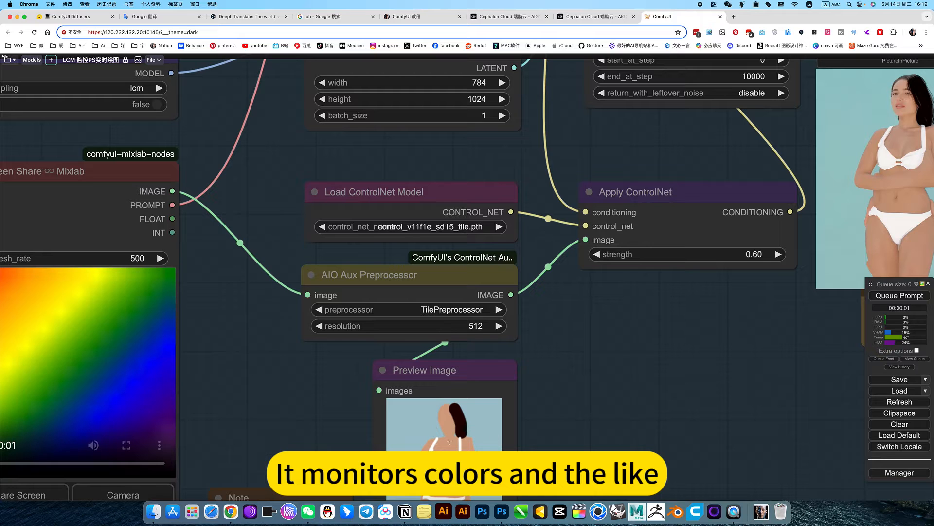
pyautogui.scroll(-5, 568, 395)
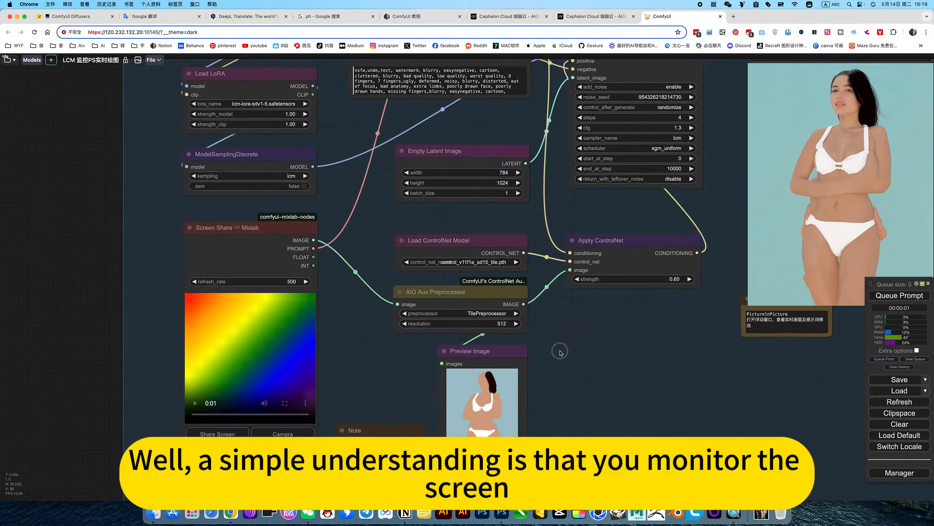
pyautogui.scroll(4, 523, 391)
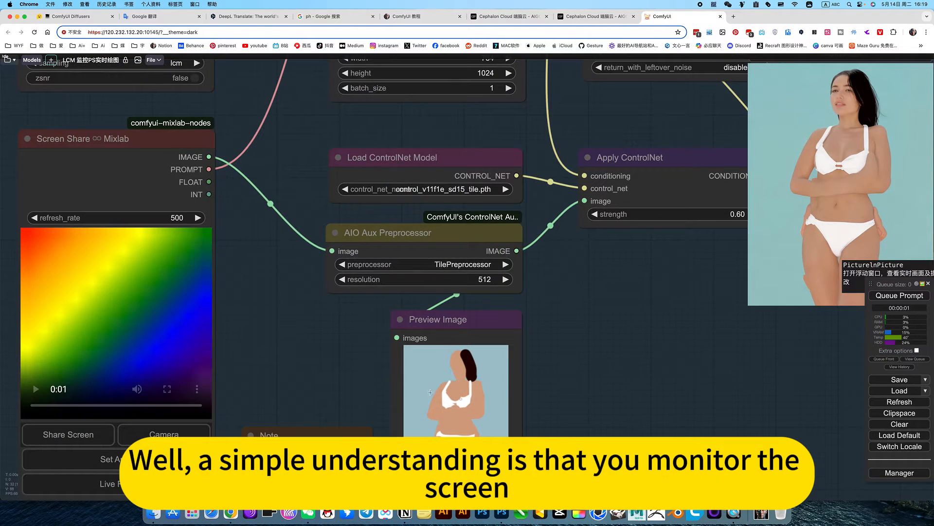
pyautogui.moveTo(589, 359); pyautogui.dragTo(578, 369)
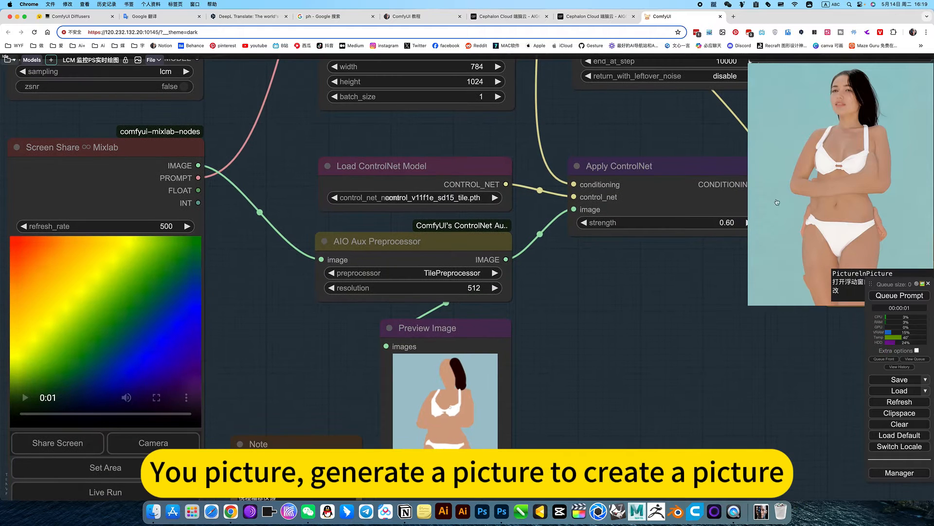
pyautogui.moveTo(777, 202)
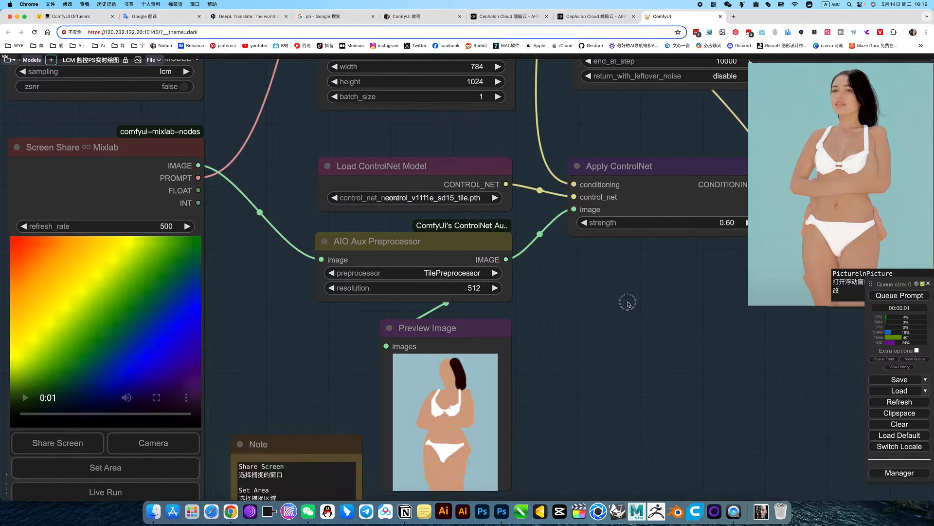
# Choose control_v11p_sd15_scribble.pth as the model in the Load ControlNet Model node
pyautogui.moveTo(626, 302); pyautogui.dragTo(694, 293)
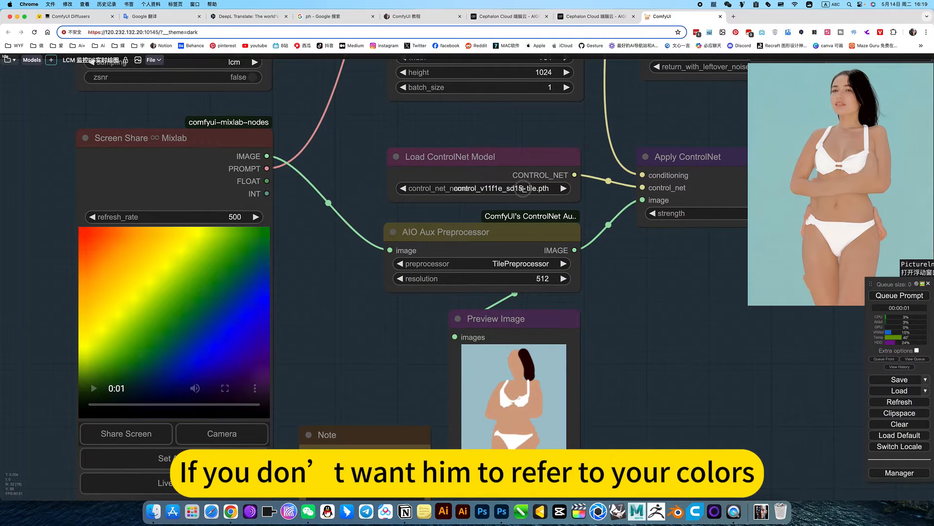
pyautogui.click(523, 189)
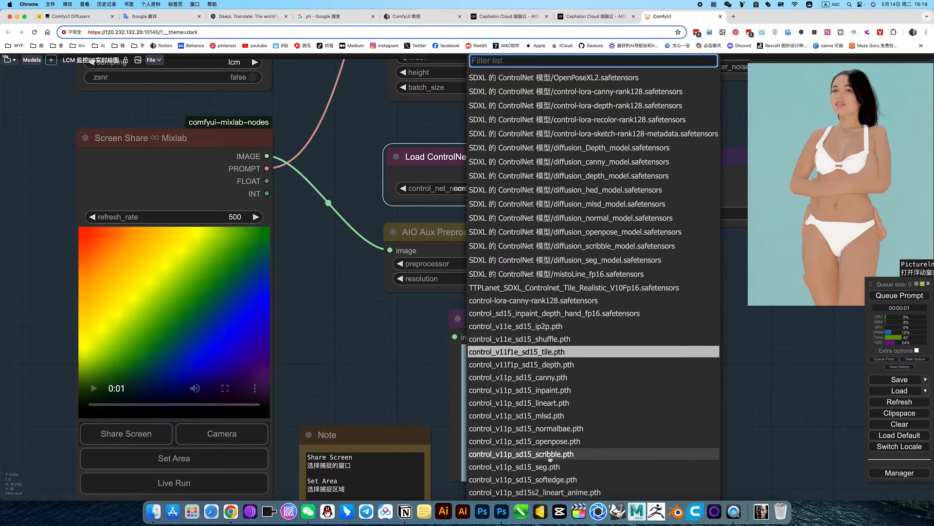
pyautogui.click(506, 453)
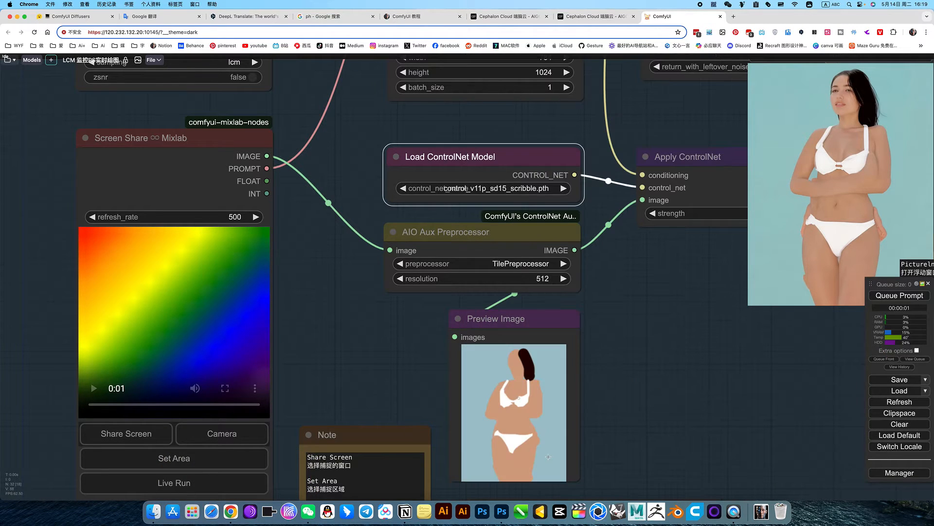
# Choose ScribblePreprocessor as the preprocessor in the AIO Aux Preprocessor node
pyautogui.click(528, 265)
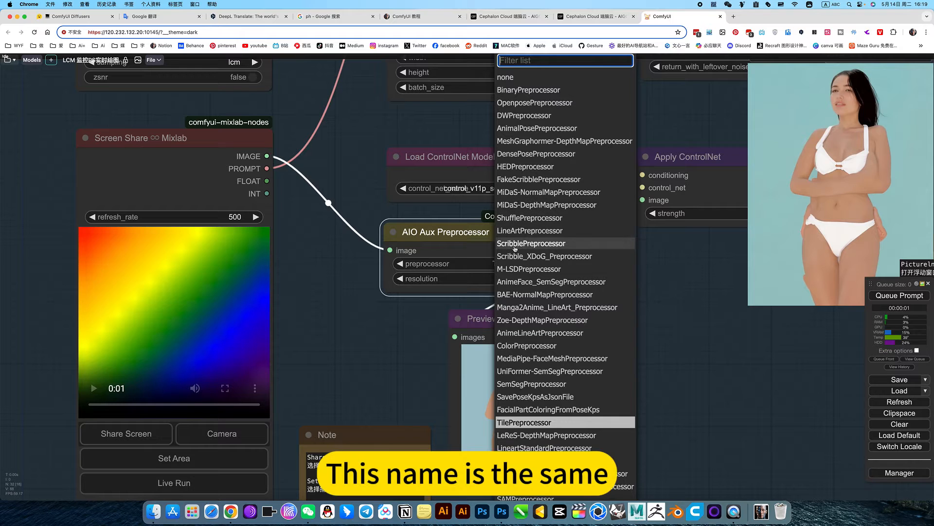
pyautogui.click(516, 249)
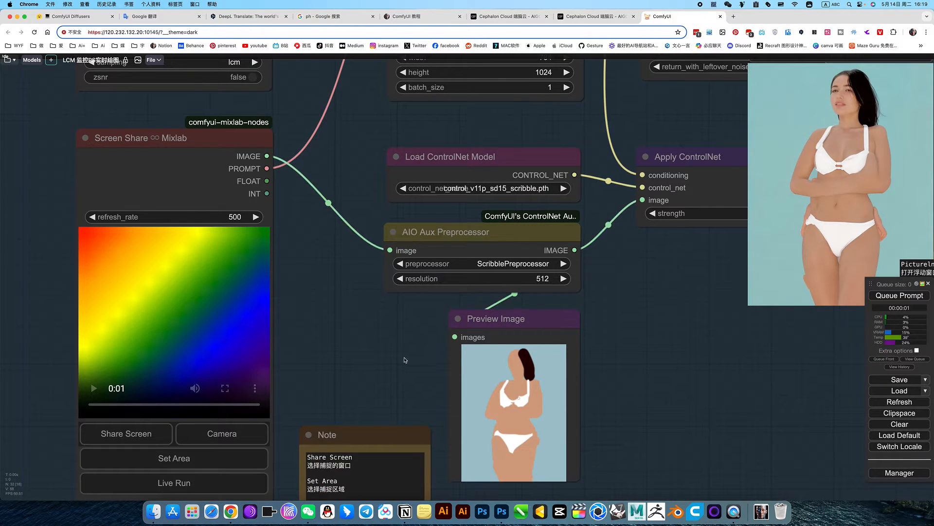
pyautogui.moveTo(367, 334); pyautogui.dragTo(505, 316)
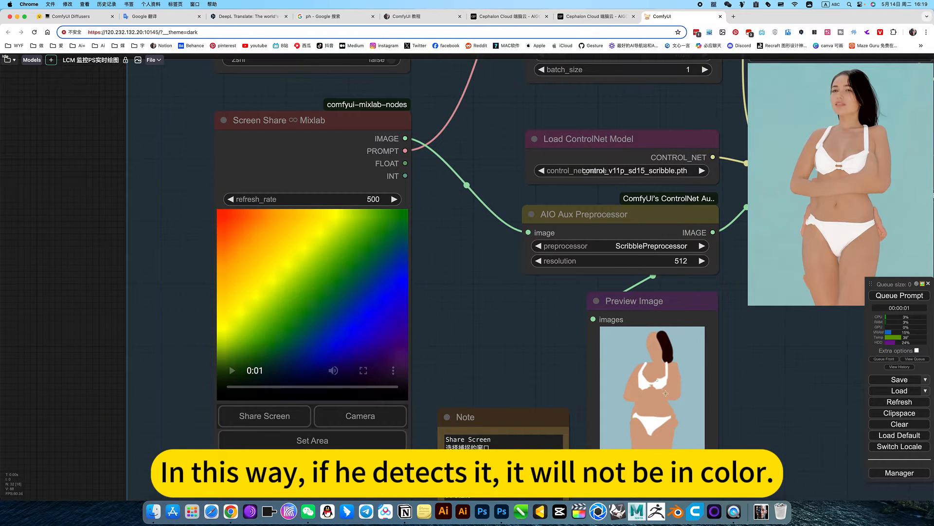
# Share the Photoshop document window 未标题-1 as the capture source of the Screen Share node
pyautogui.moveTo(403, 364); pyautogui.dragTo(337, 356)
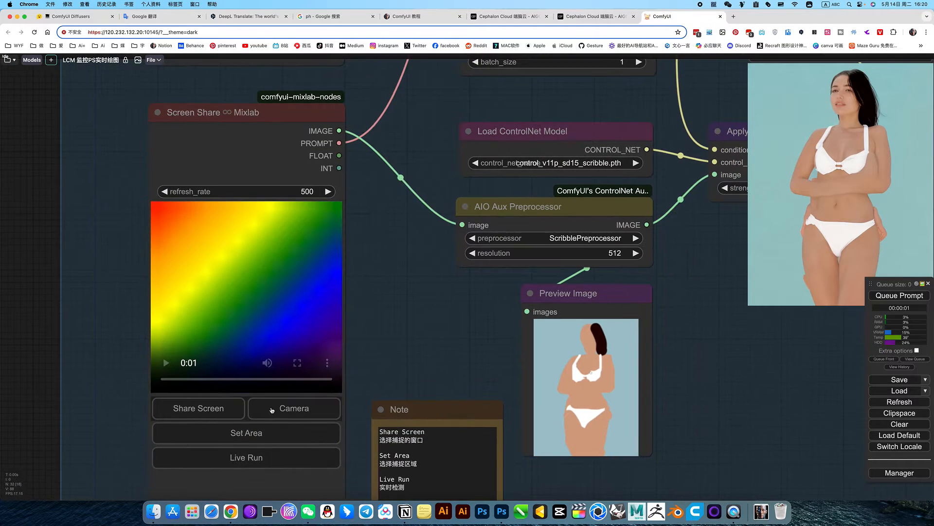
pyautogui.click(213, 409)
pyautogui.click(477, 75)
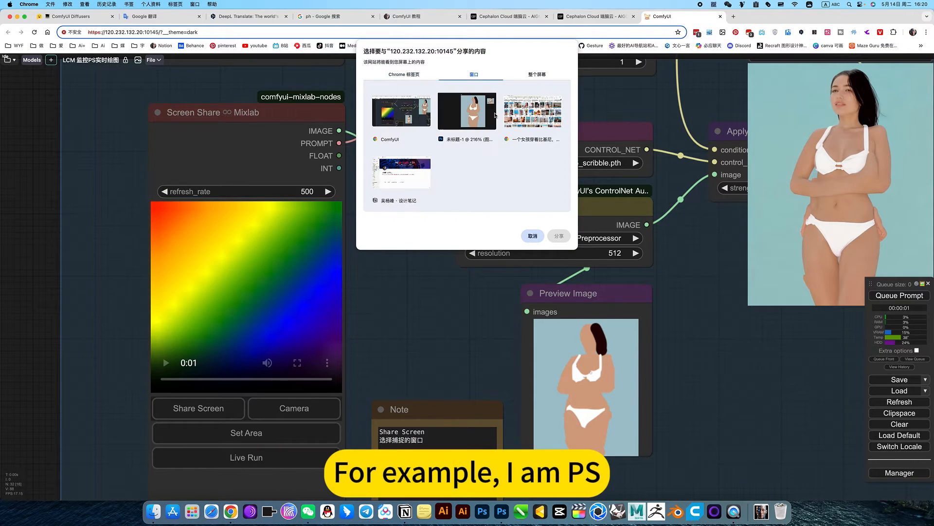
pyautogui.click(477, 110)
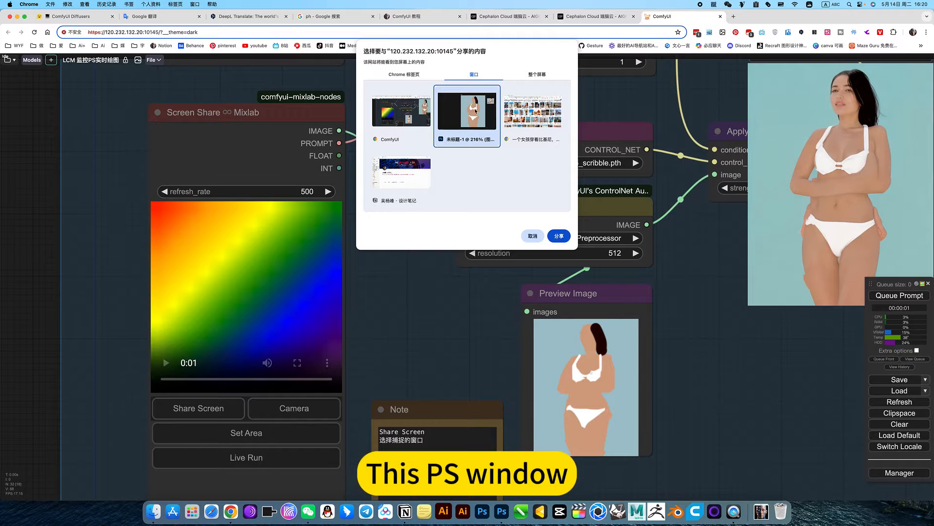
pyautogui.click(559, 236)
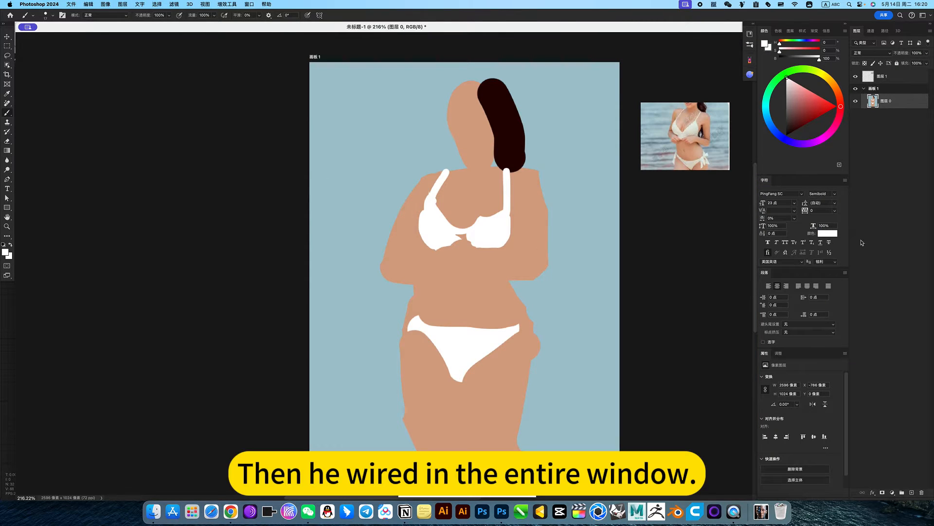
# Return to ComfyUI, set the Screen Share capture area to cover the whole artboard, and start the live run
pyautogui.hotkey('ctrl', 'Up')
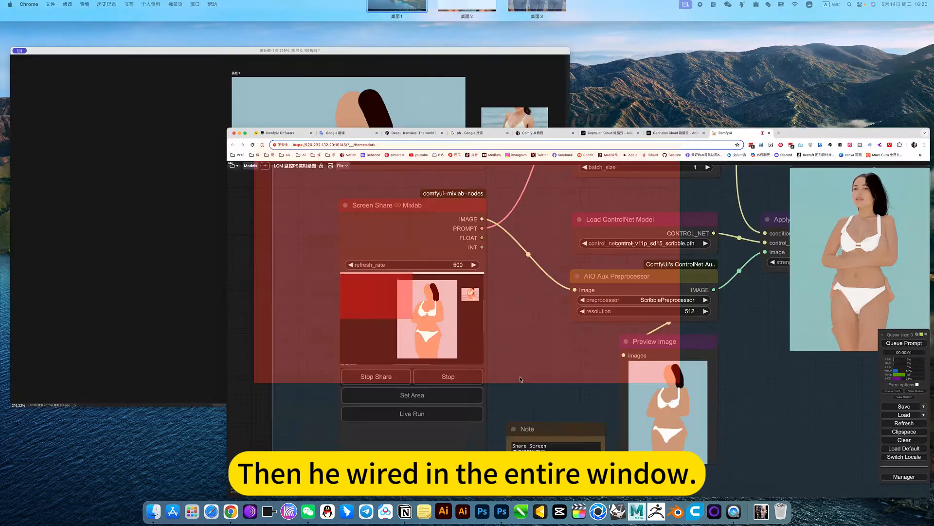
pyautogui.click(521, 379)
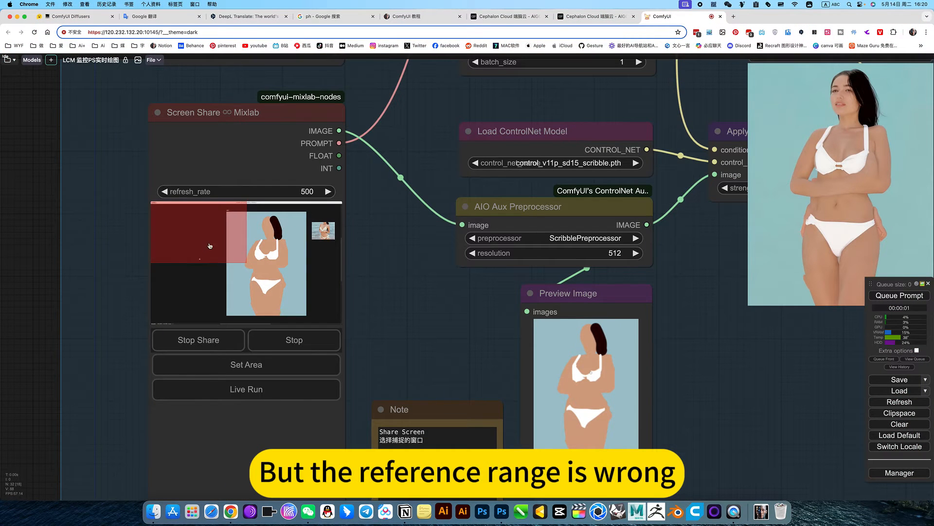
pyautogui.click(240, 367)
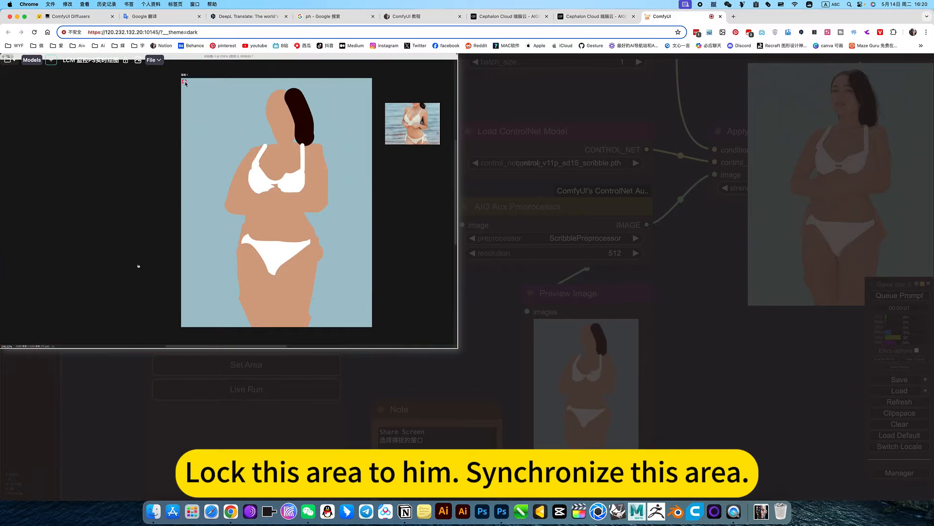
pyautogui.moveTo(182, 80); pyautogui.dragTo(370, 326)
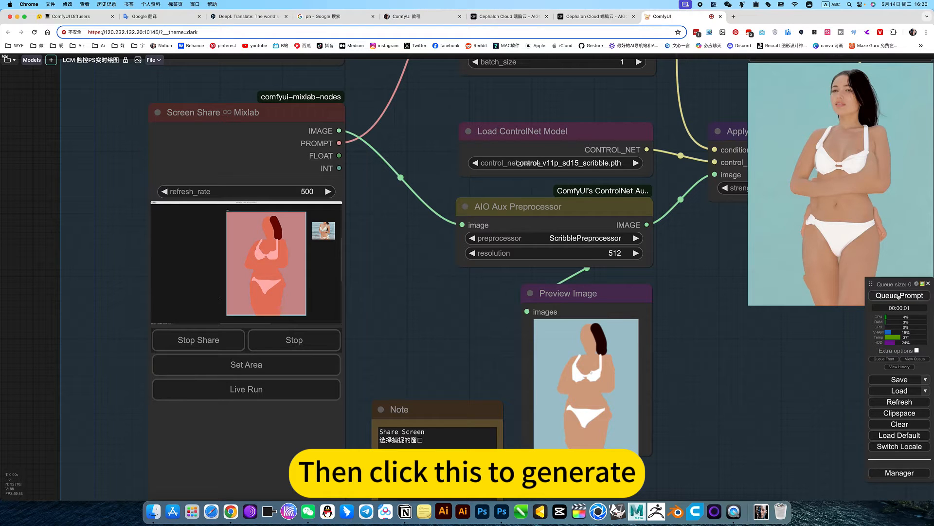
pyautogui.click(251, 393)
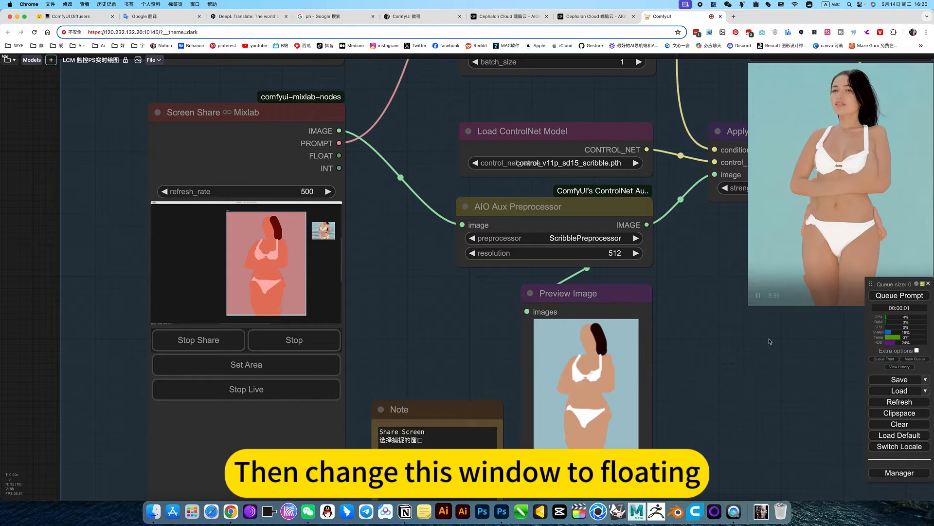
# Open the FloatingVideo node's output as a picture-in-picture window and place it where it leaves the sketch's artboard uncovered
pyautogui.moveTo(775, 344); pyautogui.dragTo(650, 400)
pyautogui.scroll(-5, 650, 400)
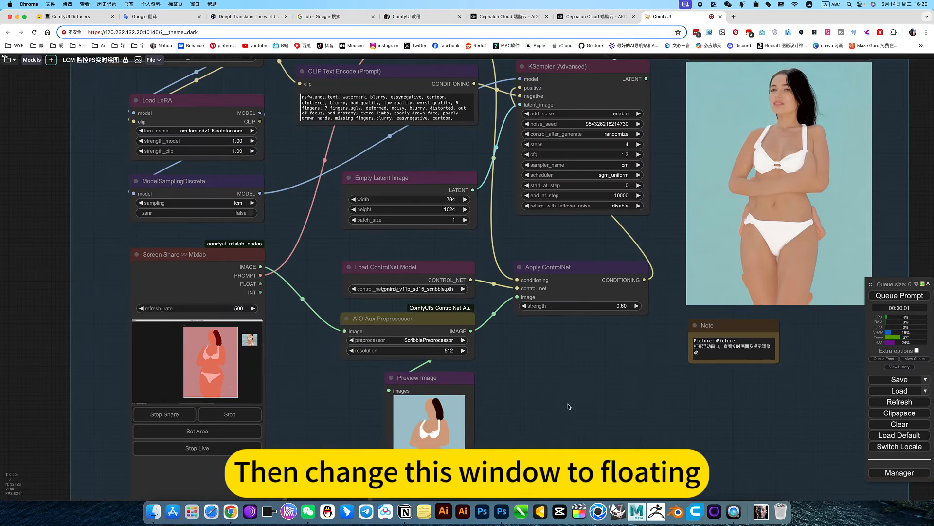
pyautogui.moveTo(568, 406); pyautogui.dragTo(493, 471)
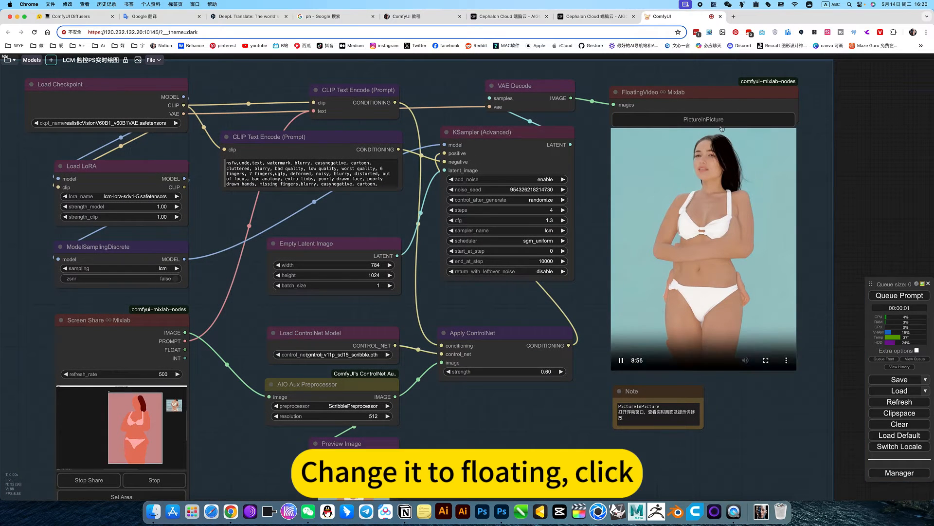
pyautogui.click(707, 121)
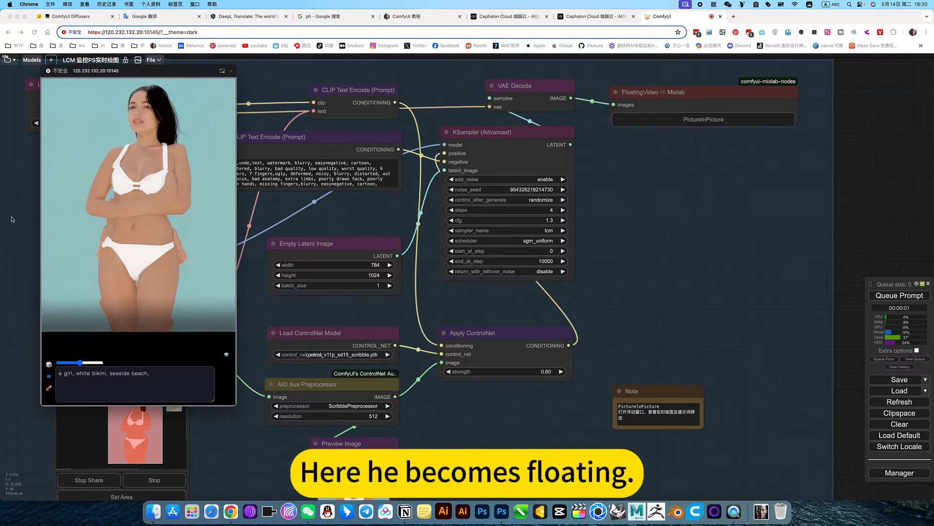
pyautogui.moveTo(122, 70); pyautogui.dragTo(501, 121)
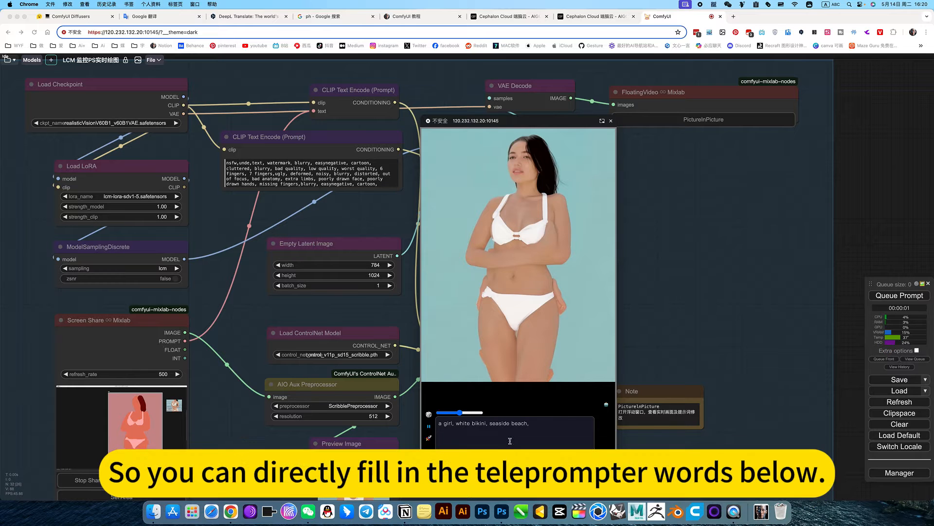
pyautogui.moveTo(532, 425); pyautogui.dragTo(439, 423)
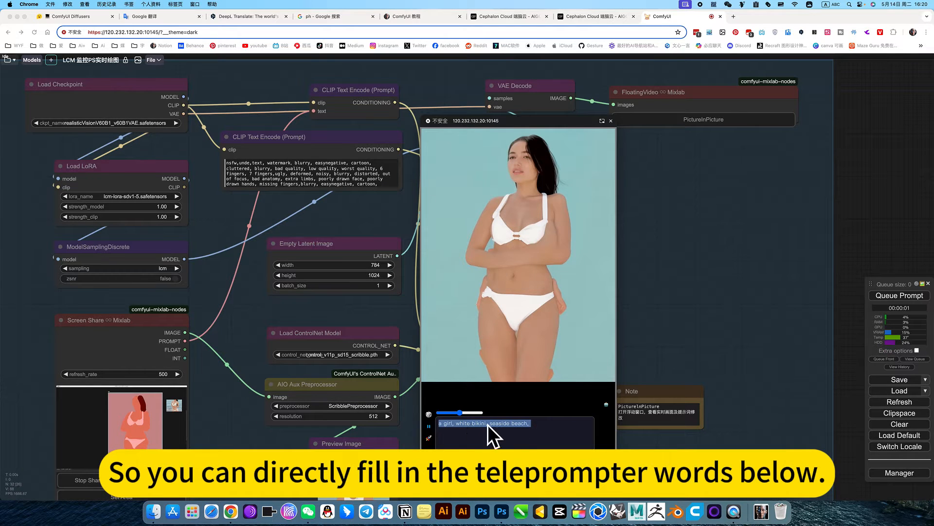
pyautogui.moveTo(503, 120); pyautogui.dragTo(115, 81)
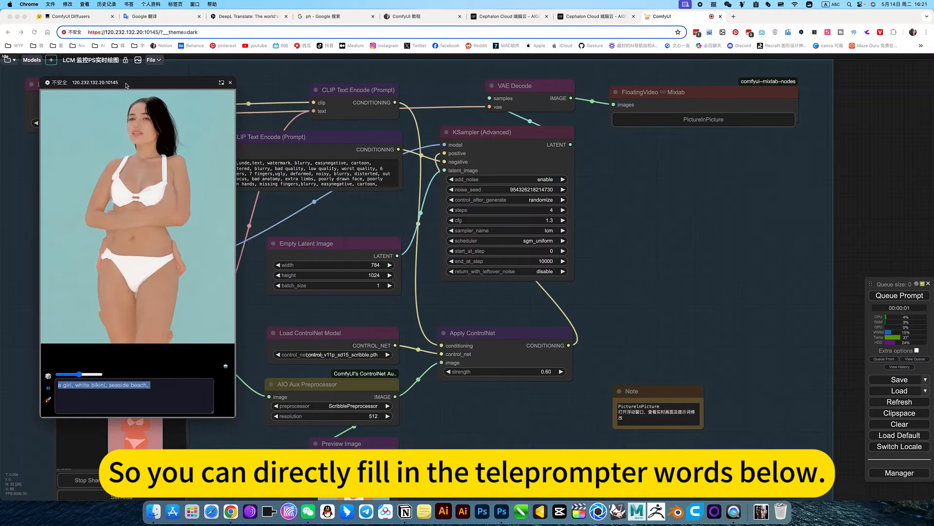
# Switch to Photoshop, brush a short white stroke below the figure's arms, and cover it with the sampled skin colour
pyautogui.hotkey('ctrl', 'Up')
pyautogui.click(417, 326)
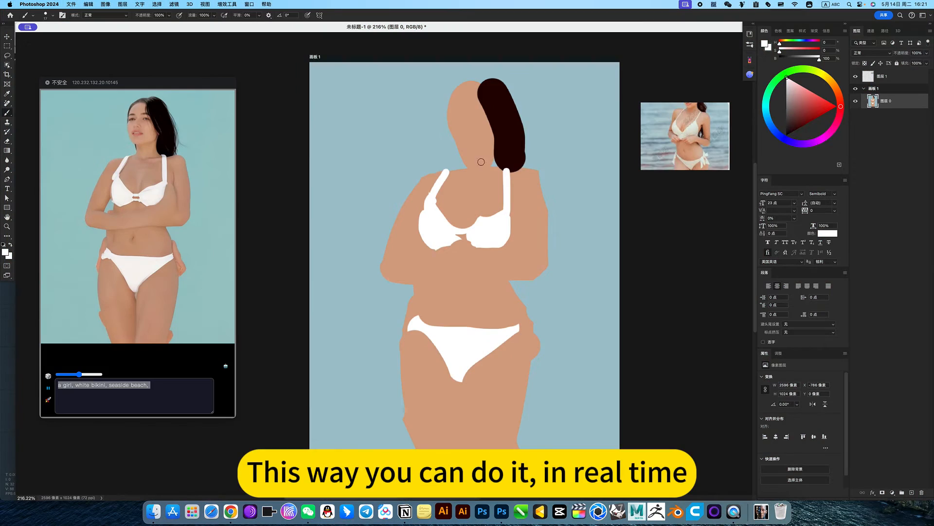
pyautogui.moveTo(507, 278); pyautogui.dragTo(483, 285)
pyautogui.keyDown('alt'); pyautogui.click(524, 263); pyautogui.keyUp('alt')
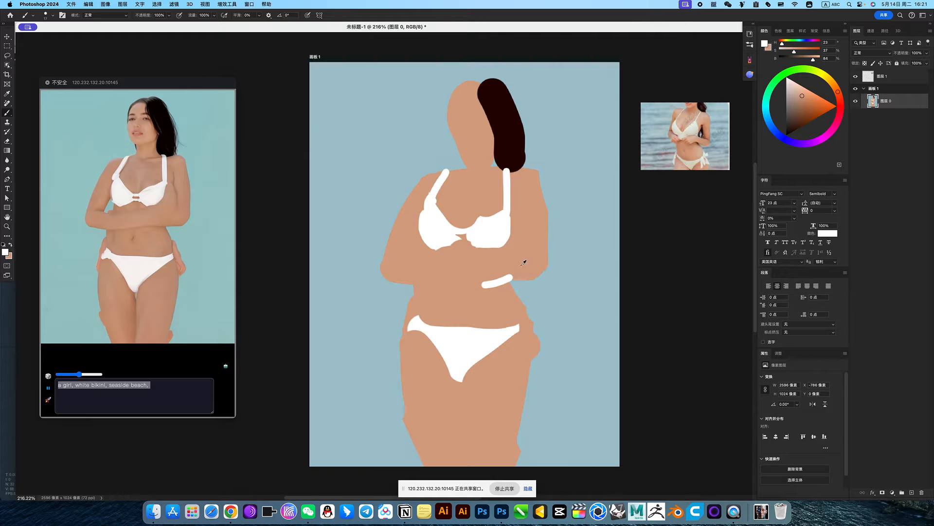
pyautogui.moveTo(516, 275)
pyautogui.mouseDown()
pyautogui.moveTo(473, 283)
pyautogui.moveTo(522, 281)
pyautogui.mouseUp()
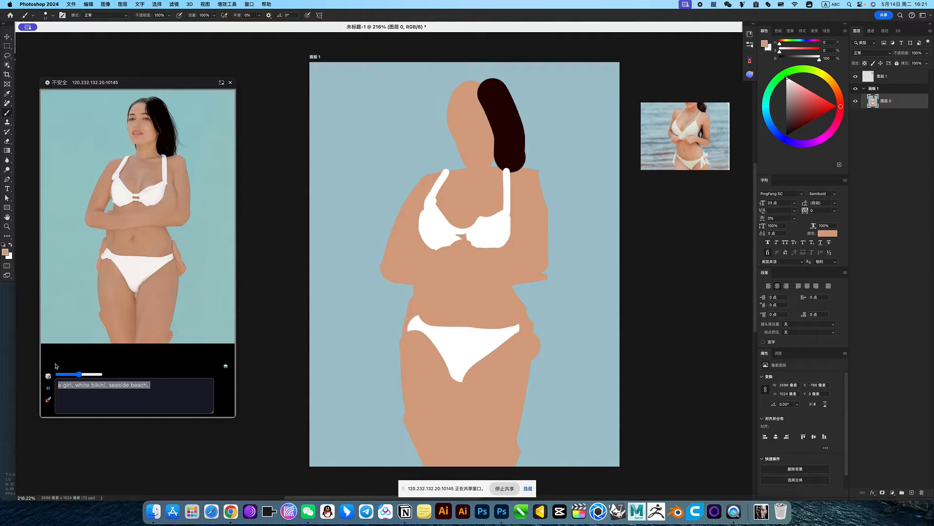
# Turn on live generation from the floating preview window and go back to the Photoshop sketch
pyautogui.click(49, 390)
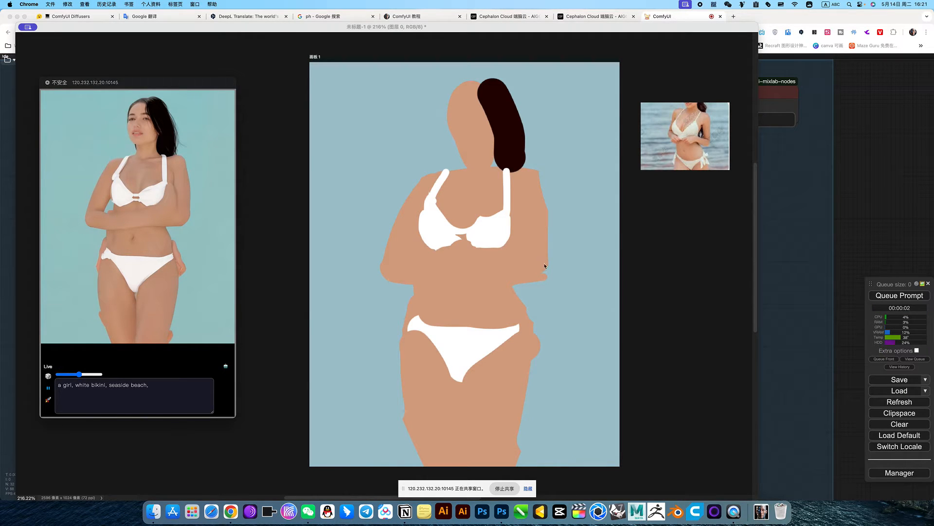
pyautogui.click(540, 246)
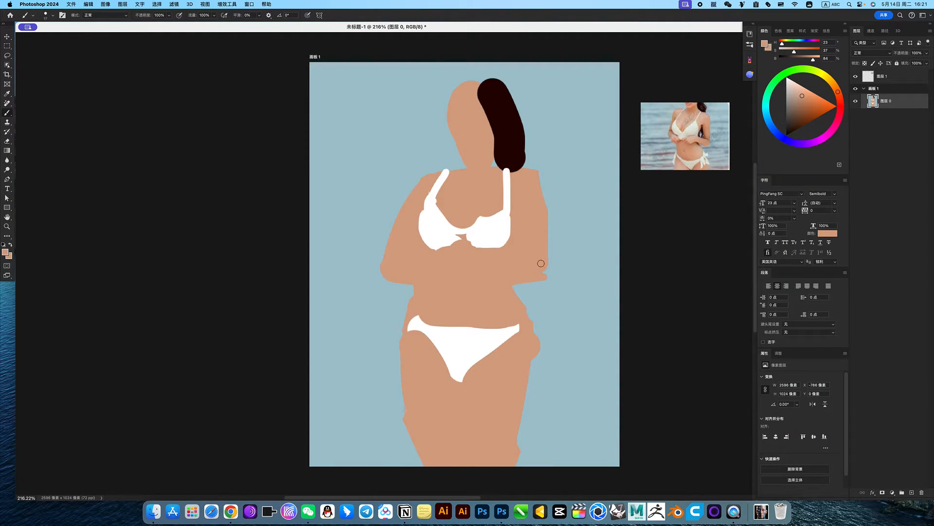
pyautogui.hotkey('ctrl', 'Up')
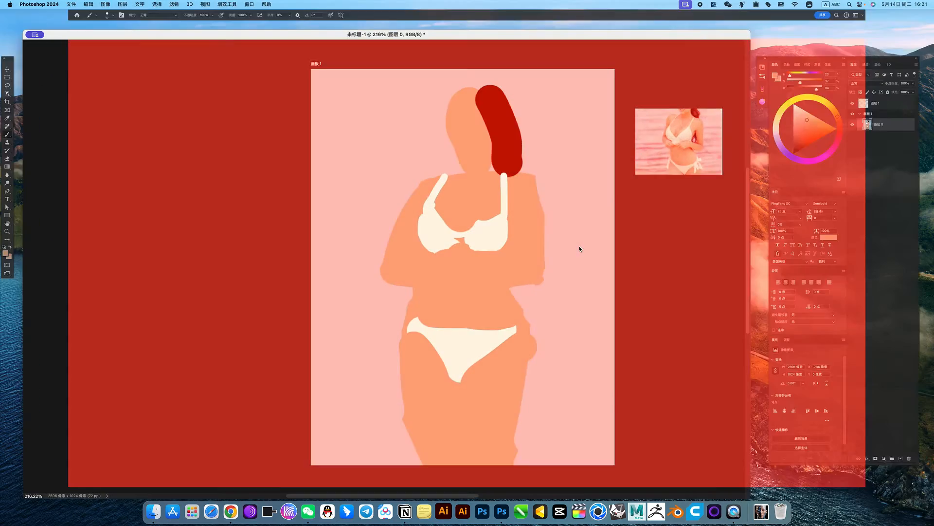
pyautogui.hscroll(2, 579, 247)
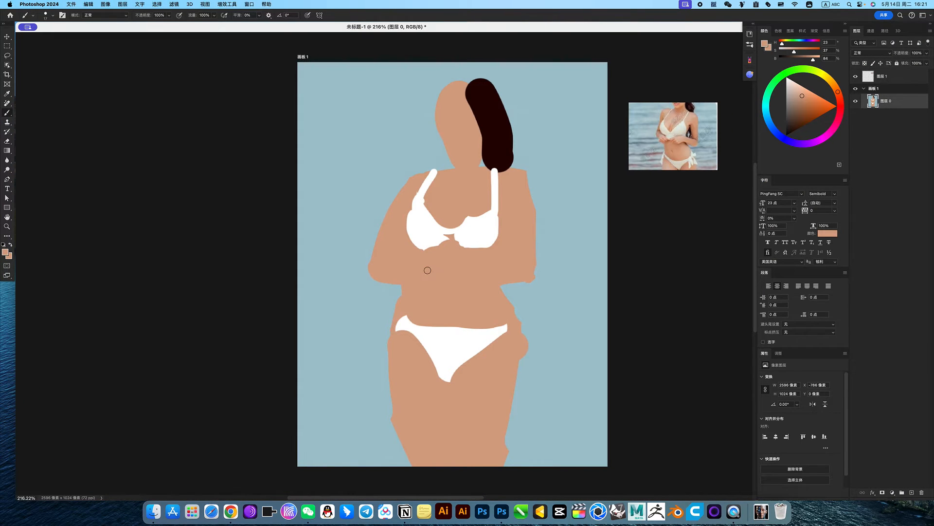
pyautogui.hscroll(10, 546, 333)
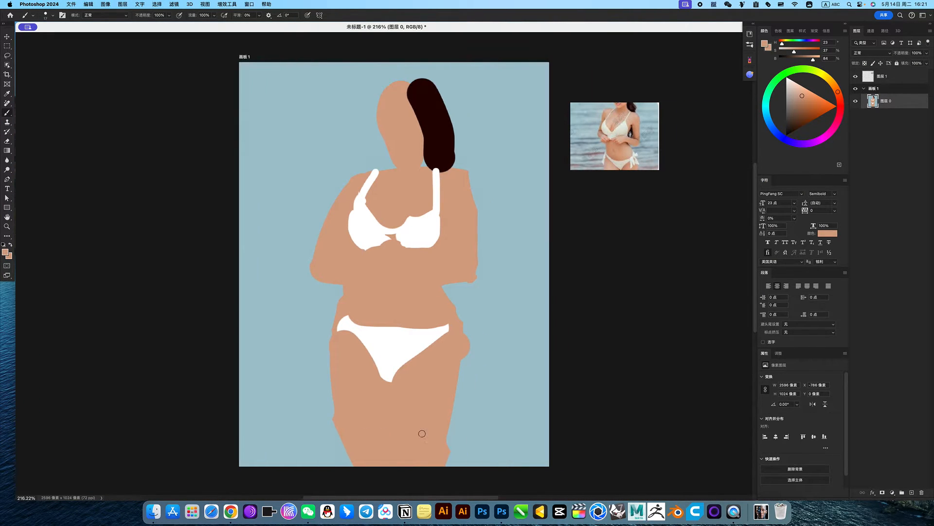
# Switch to ComfyUI to check the live generation, and return to Photoshop with the floating preview beside the sketch
pyautogui.press('super+Tab')
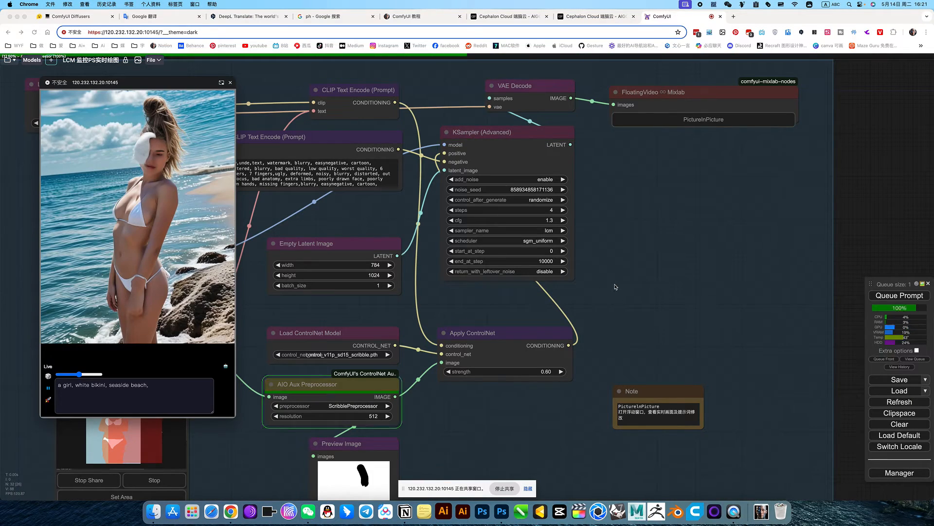
pyautogui.hotkey('ctrl', 'Up')
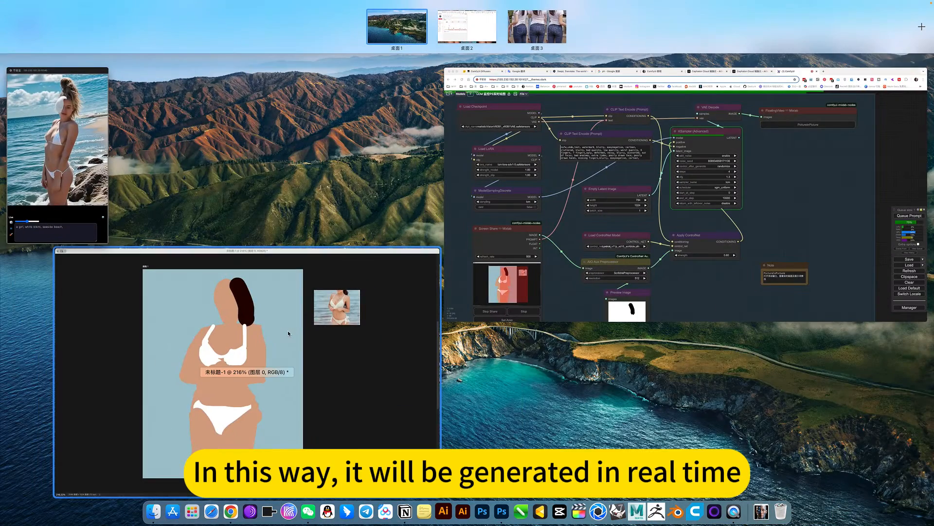
pyautogui.click(288, 331)
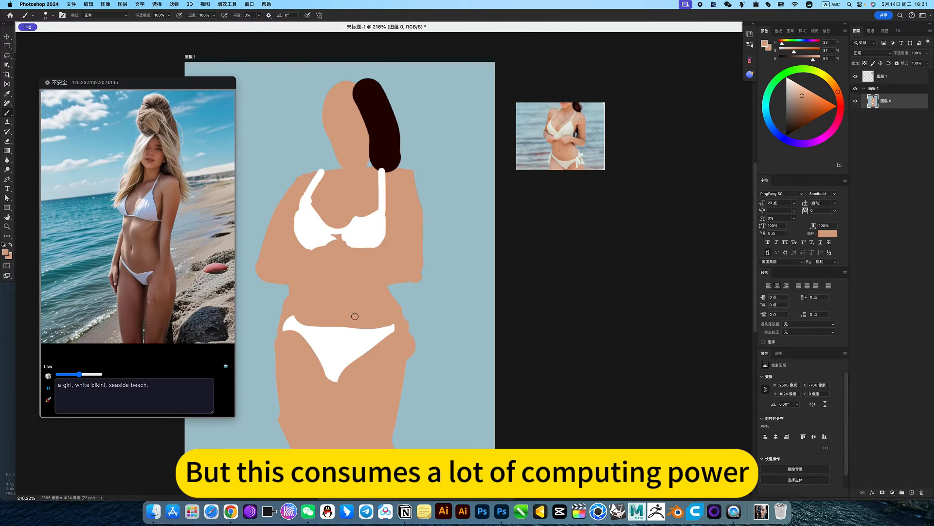
# Switch to ComfyUI and stop the live run in the Screen Share node
pyautogui.hotkey('ctrl', 'Up')
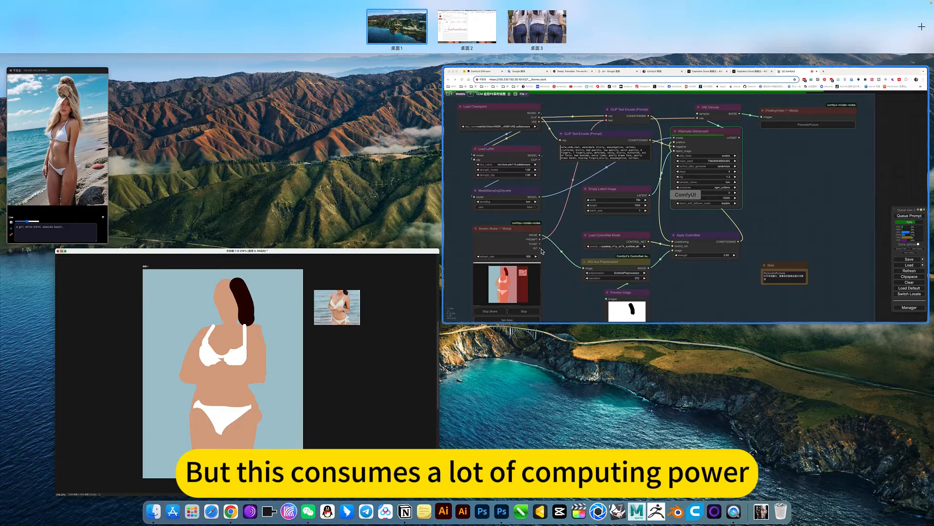
pyautogui.click(553, 256)
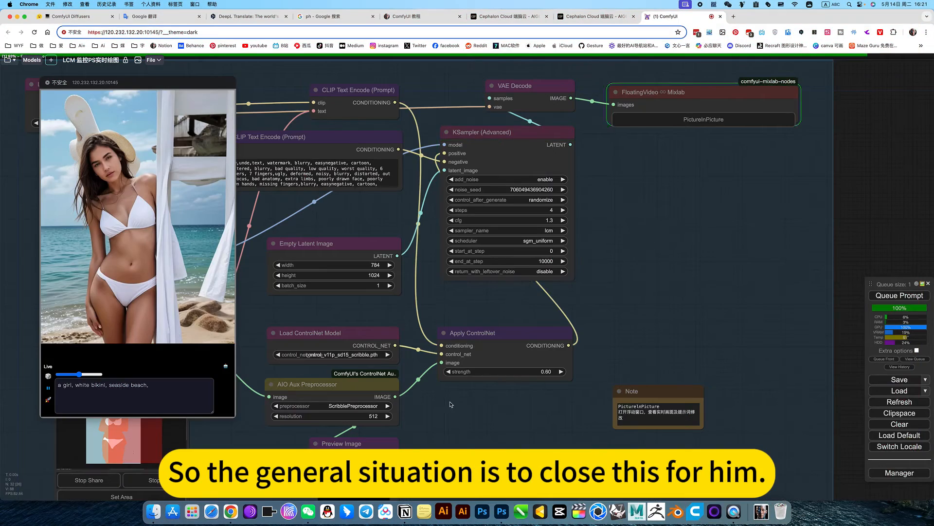
pyautogui.hscroll(-10, 444, 413)
pyautogui.scroll(-6, 444, 413)
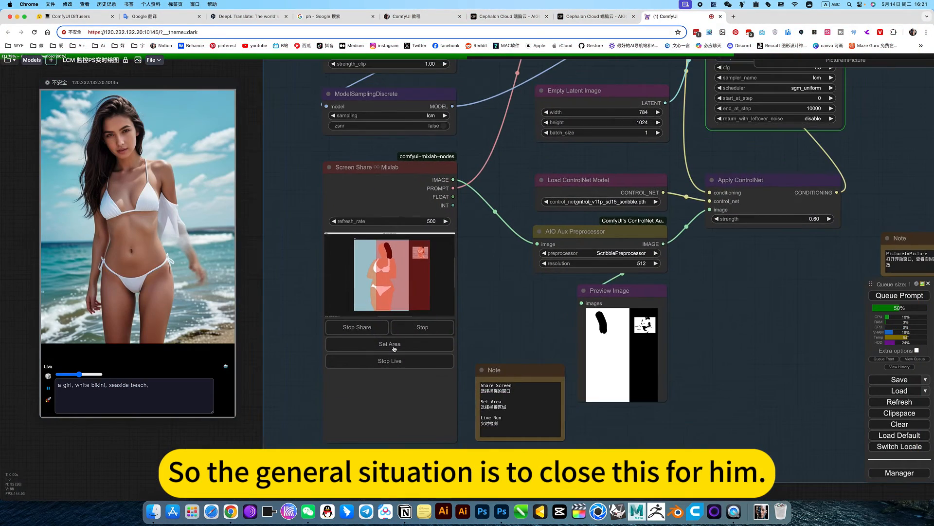
pyautogui.click(390, 360)
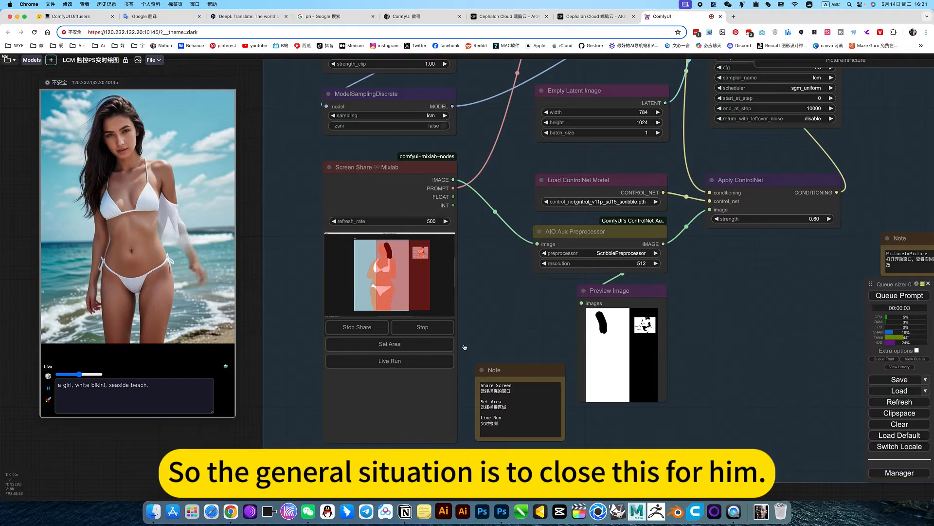
# Switch to the Photoshop sketch and compare it with the image in the floating preview window
pyautogui.moveTo(518, 309); pyautogui.dragTo(436, 398)
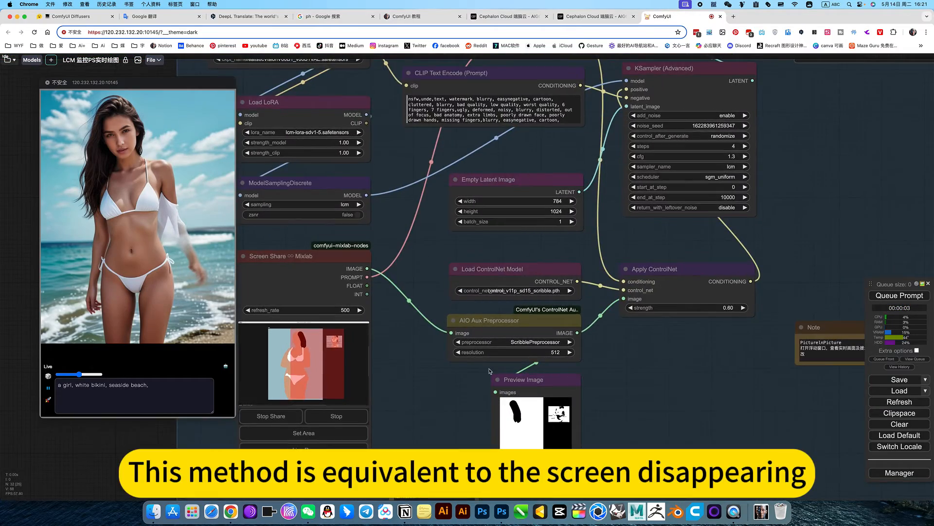
pyautogui.moveTo(933, 2)
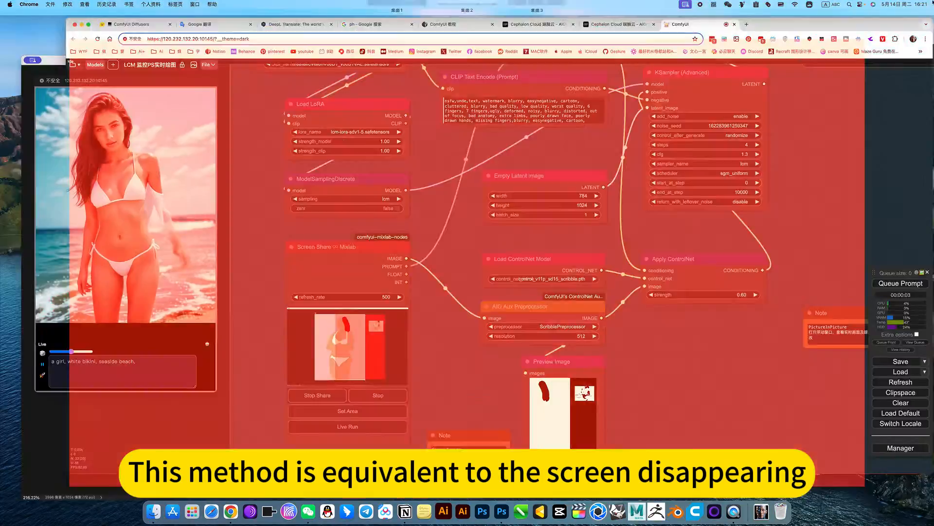
pyautogui.click(389, 313)
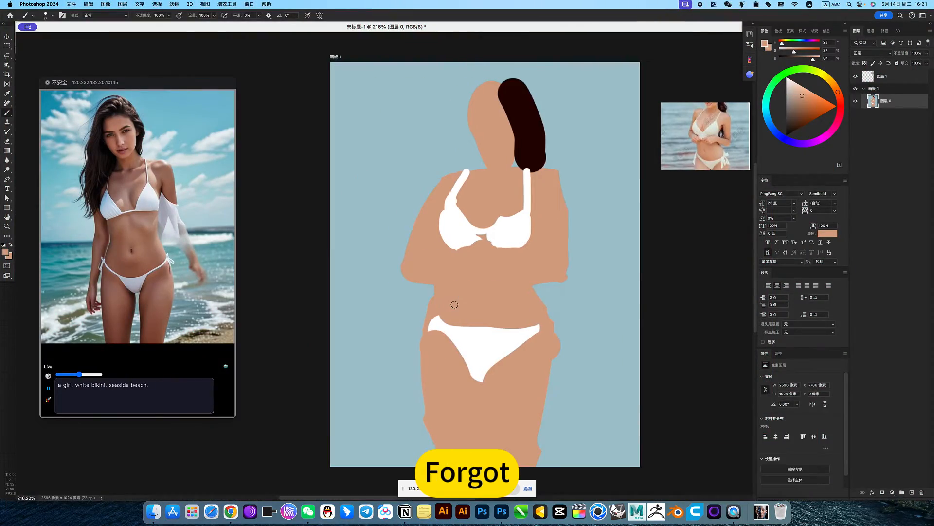
pyautogui.moveTo(933, 2)
pyautogui.click(681, 194)
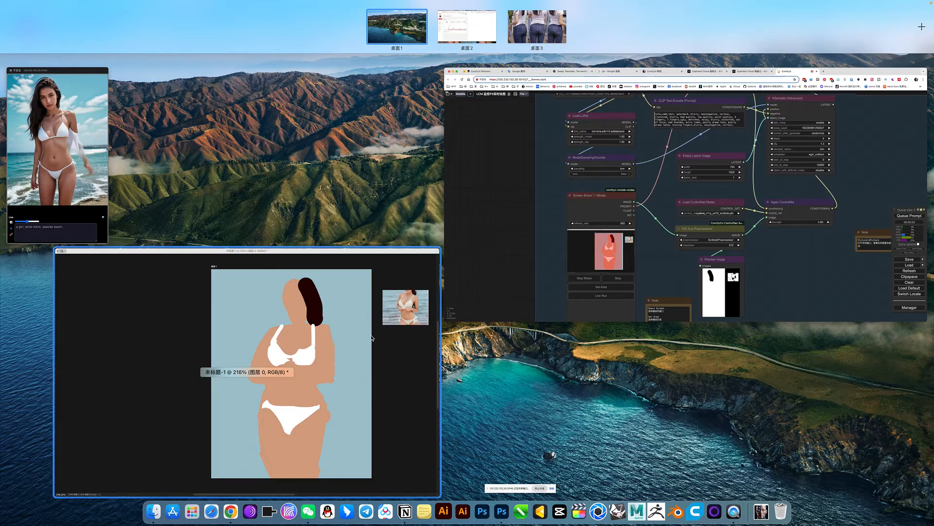
pyautogui.click(413, 292)
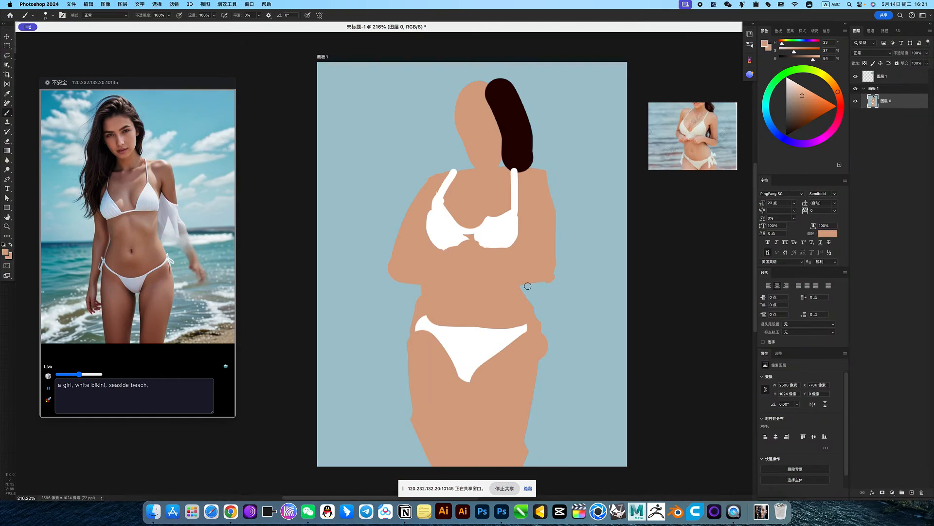
pyautogui.keyDown('alt'); pyautogui.click(436, 299); pyautogui.keyUp('alt')
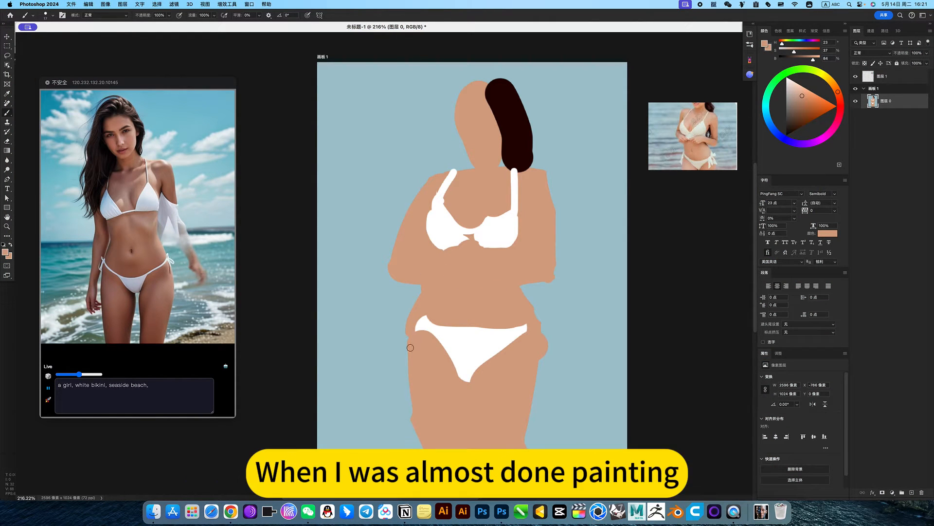
# Switch to ComfyUI, queue a new generation, and examine the scribble ControlNet model and preprocessor nodes
pyautogui.moveTo(933, 3)
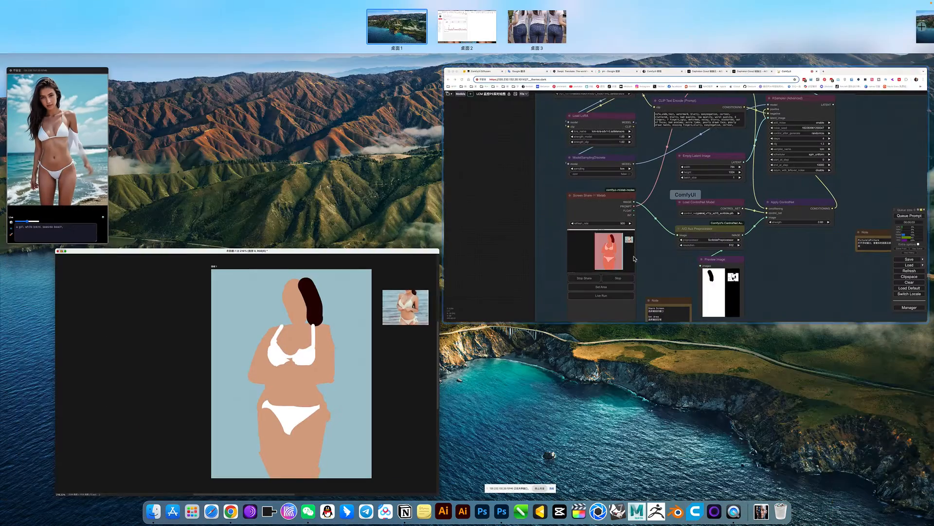
pyautogui.click(896, 292)
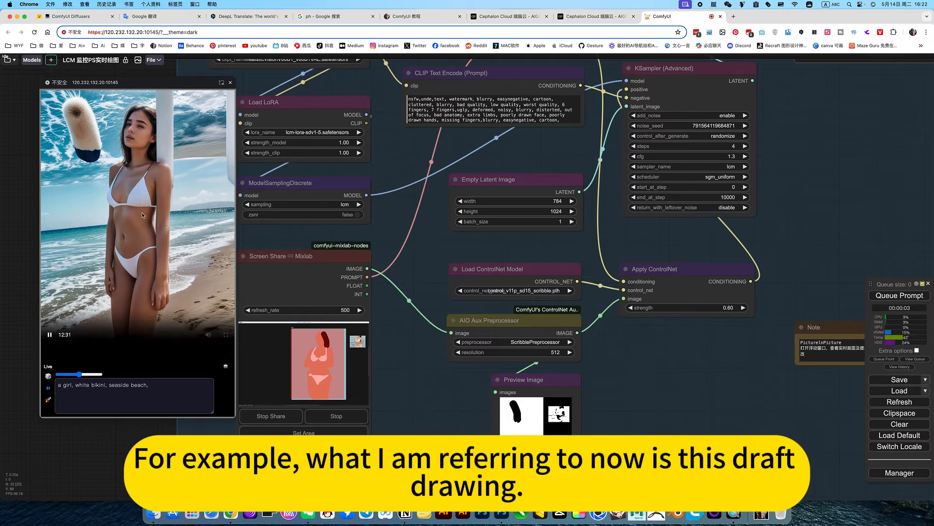
pyautogui.scroll(4, 535, 343)
pyautogui.scroll(3, 535, 346)
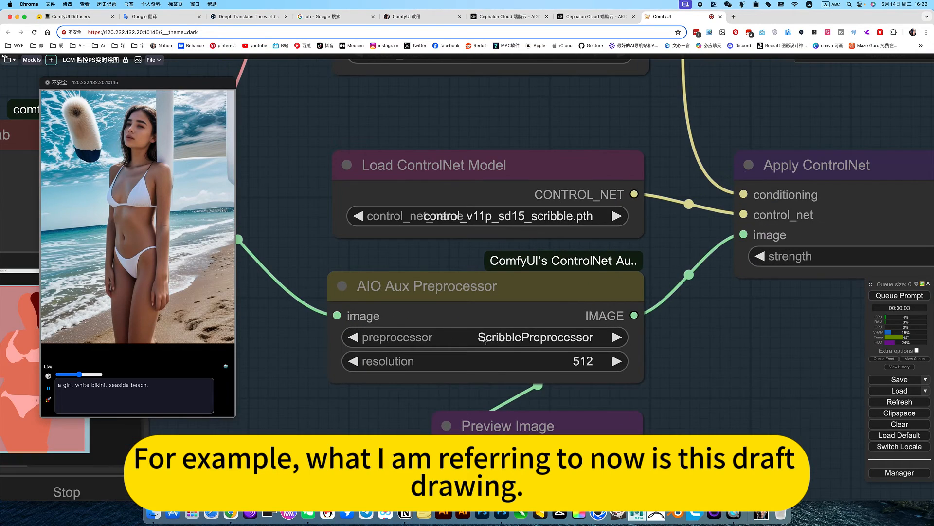
pyautogui.scroll(-3, 696, 425)
pyautogui.scroll(-2, 696, 425)
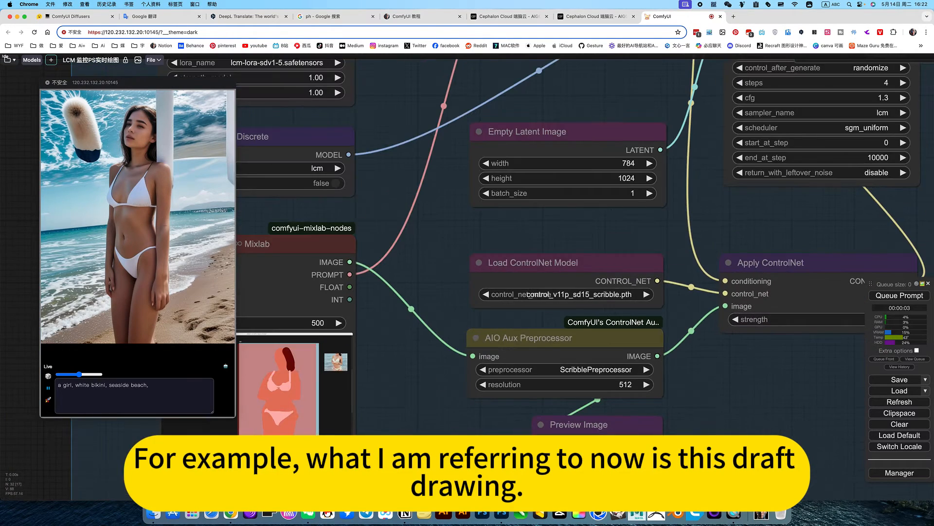
# Replace the Preview Image node with a new one connected to the AIO Aux Preprocessor's image output, and queue a generation
pyautogui.scroll(-5, 633, 341)
pyautogui.click(611, 296)
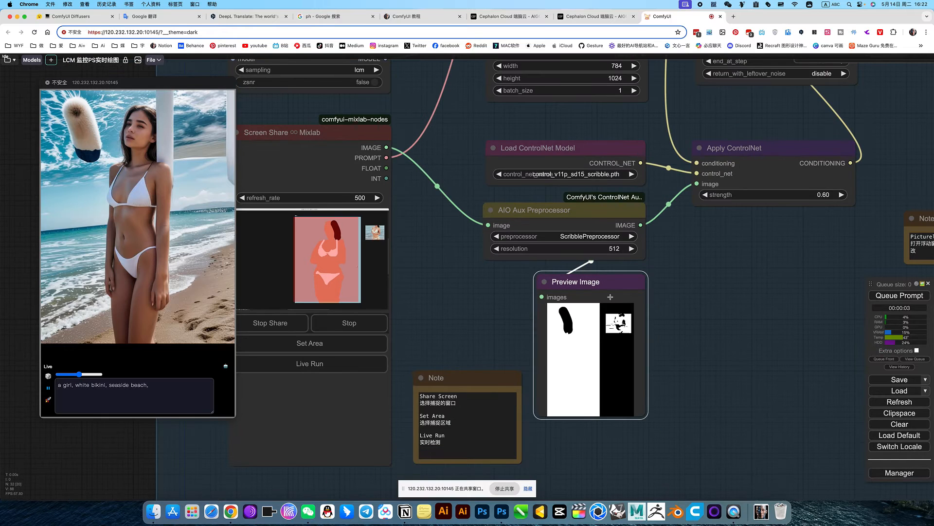
pyautogui.press('Delete')
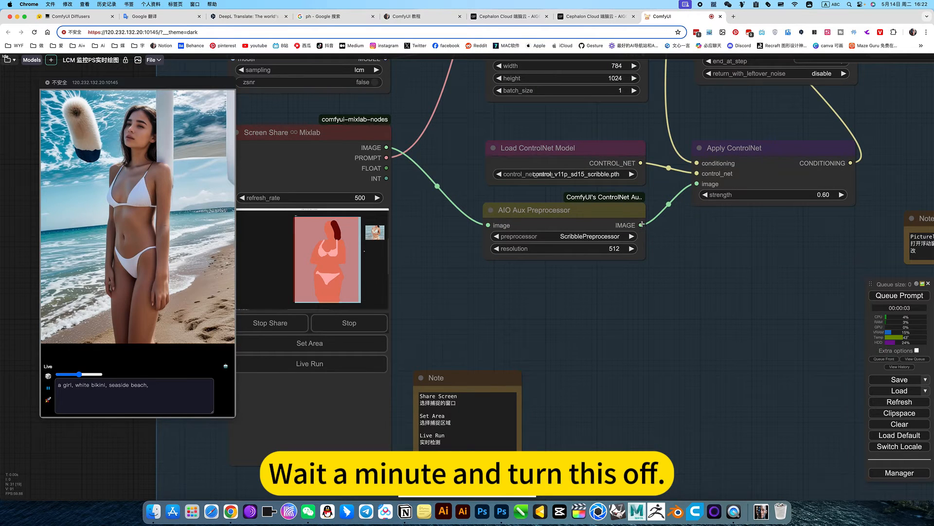
pyautogui.moveTo(641, 224); pyautogui.dragTo(580, 280)
pyautogui.click(599, 349)
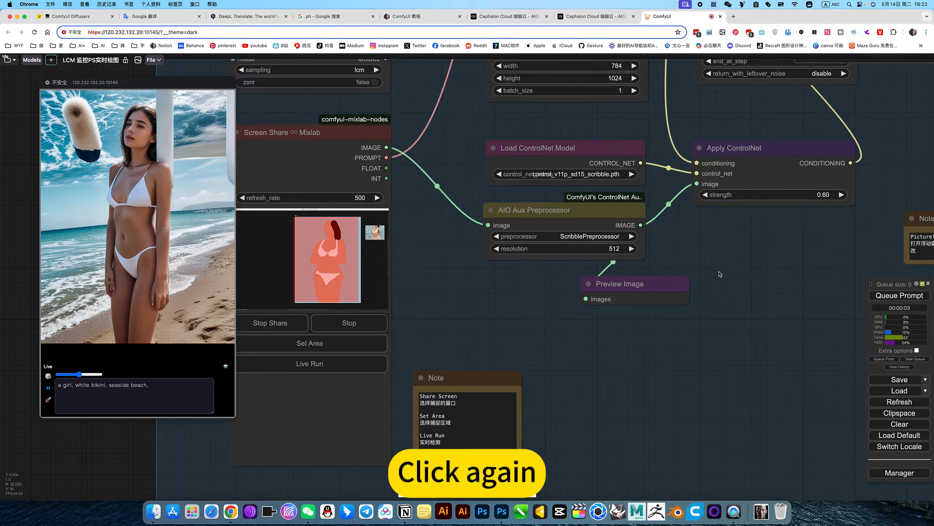
pyautogui.hotkey('ctrl', 'Return')
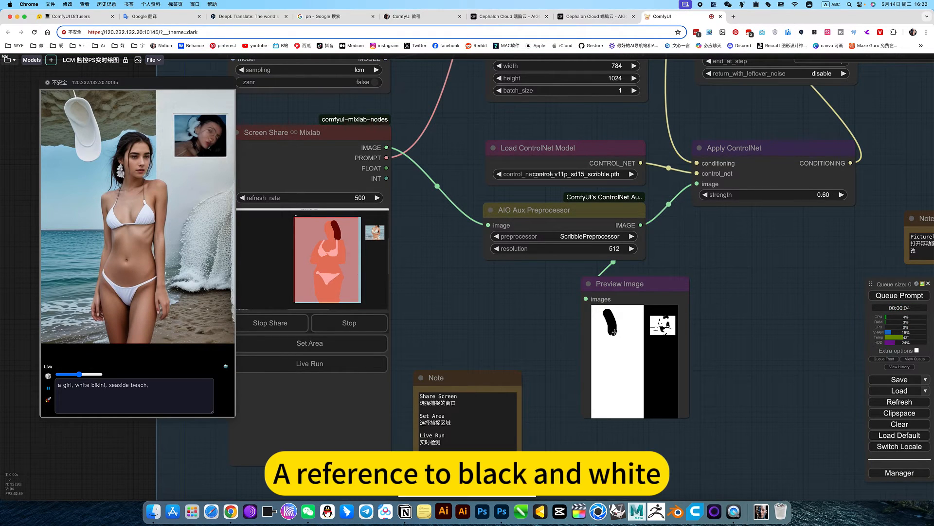
# Check the Photoshop sketch's canvas against the capture and return to the ComfyUI workflow
pyautogui.hotkey('ctrl', 'Up')
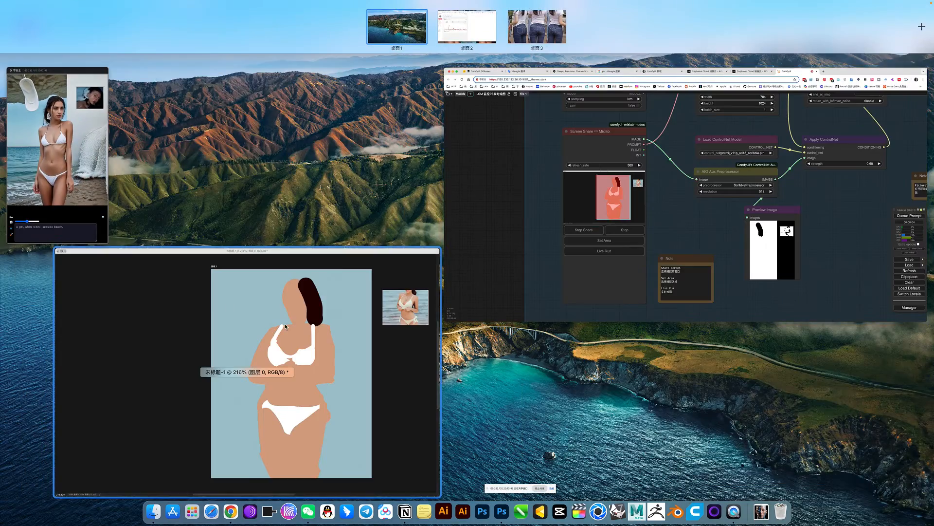
pyautogui.click(389, 336)
pyautogui.hotkey('ctrl', 'Up')
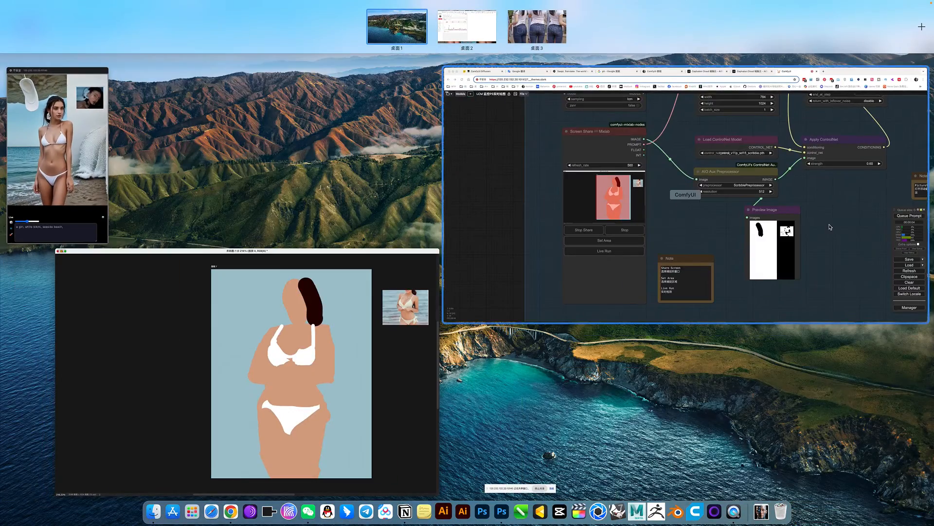
pyautogui.click(526, 314)
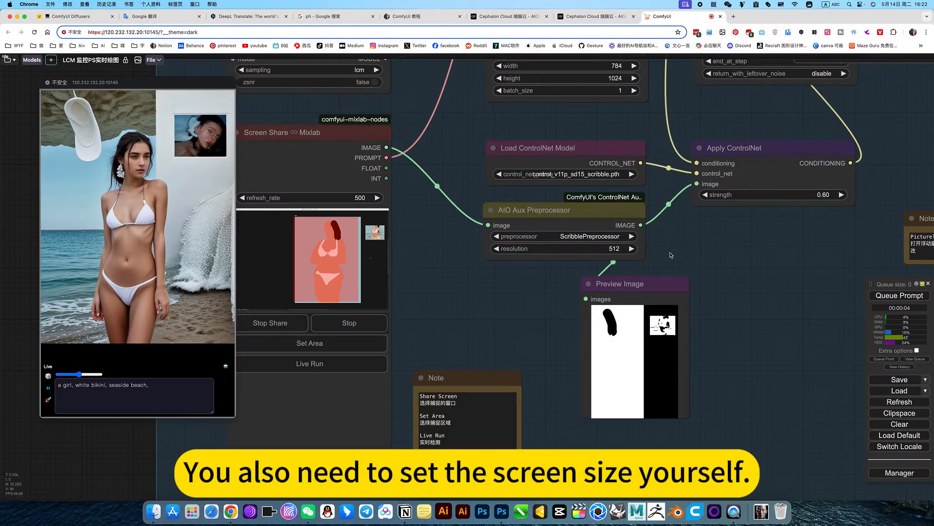
pyautogui.scroll(-4, 714, 287)
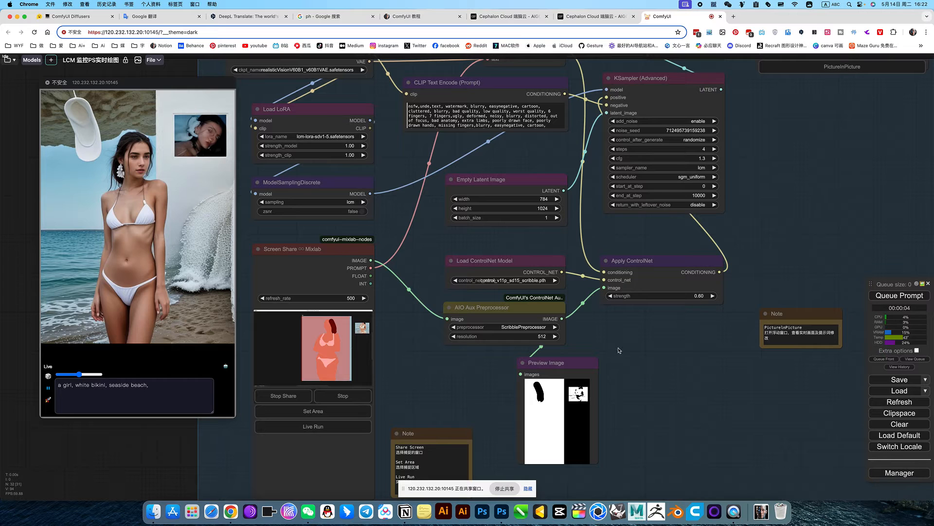
# Set the ControlNet model to control_v11f1e_sd15_tile.pth and the preprocessor to TilePreprocessor, and queue a generation
pyautogui.moveTo(552, 362); pyautogui.dragTo(533, 360)
pyautogui.click(528, 280)
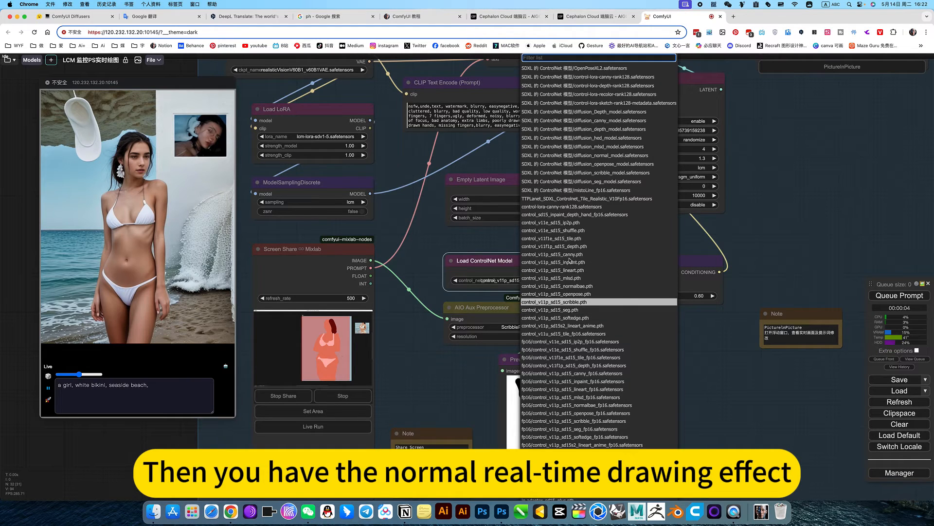
pyautogui.click(571, 238)
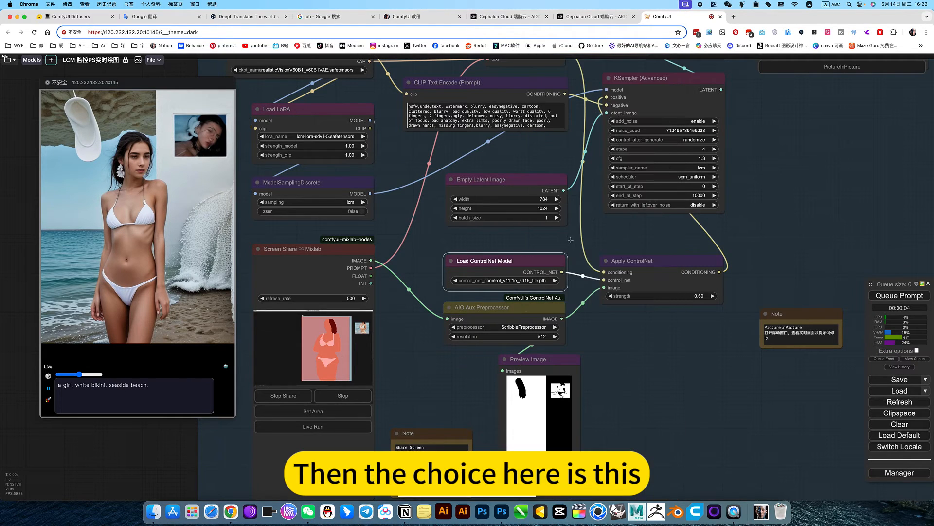
pyautogui.click(531, 327)
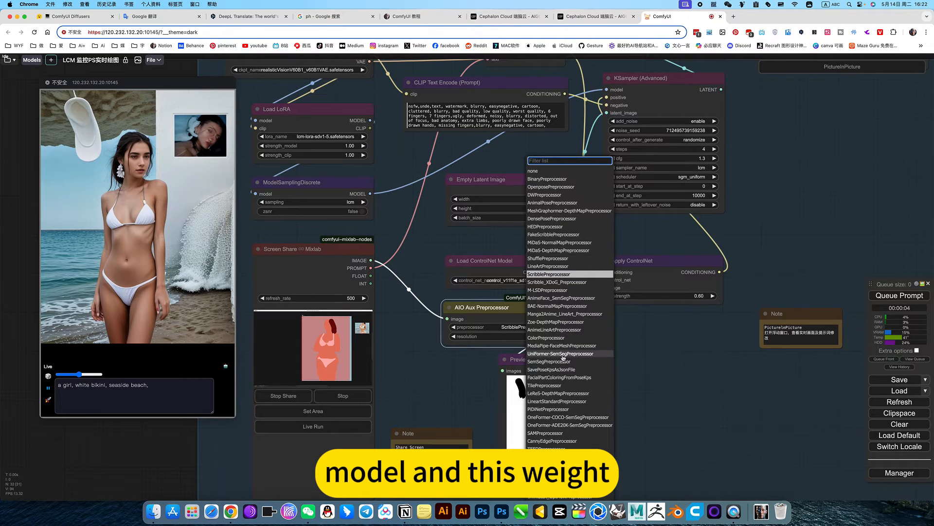
pyautogui.click(543, 385)
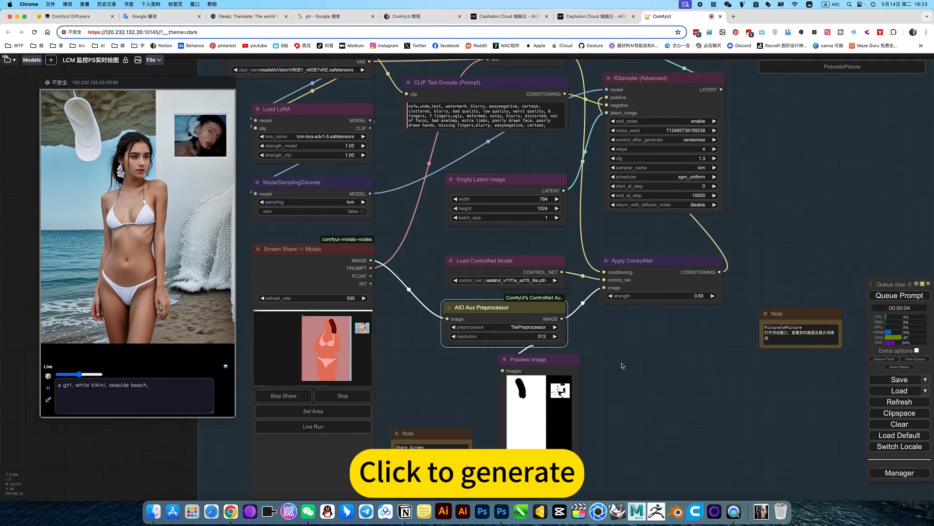
pyautogui.hotkey('ctrl', 'Return')
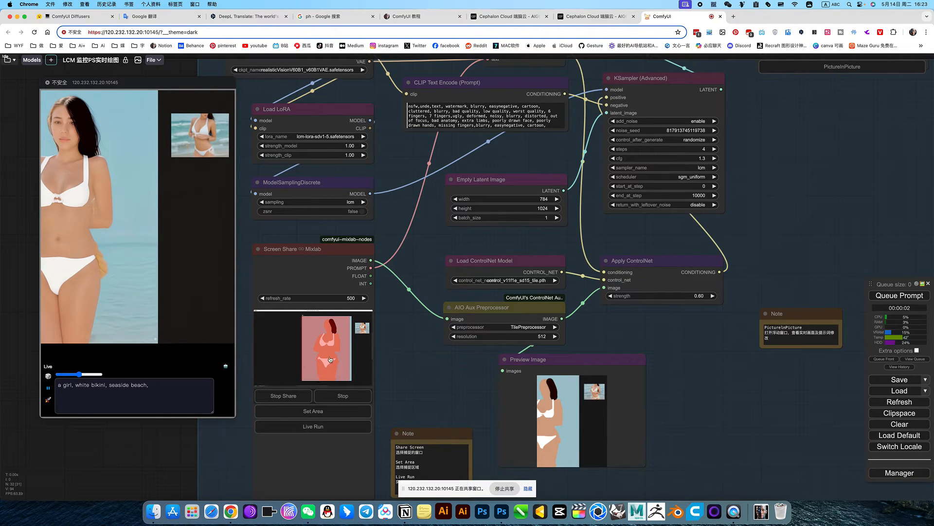
# Switch to Photoshop, close the floating preview window, and bring the sketch back to the front
pyautogui.hotkey('ctrl', 'Up')
pyautogui.click(406, 315)
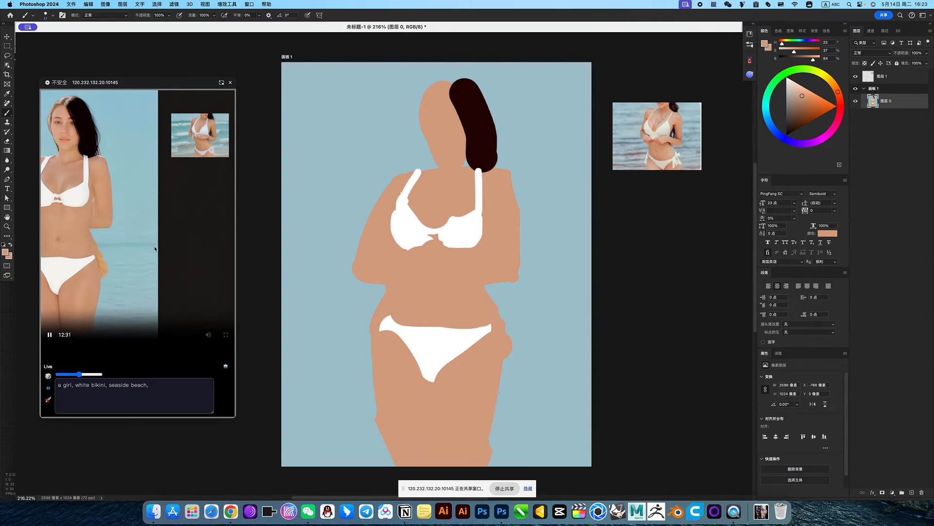
pyautogui.click(230, 83)
pyautogui.hscroll(2, 482, 230)
pyautogui.hscroll(-4, 482, 230)
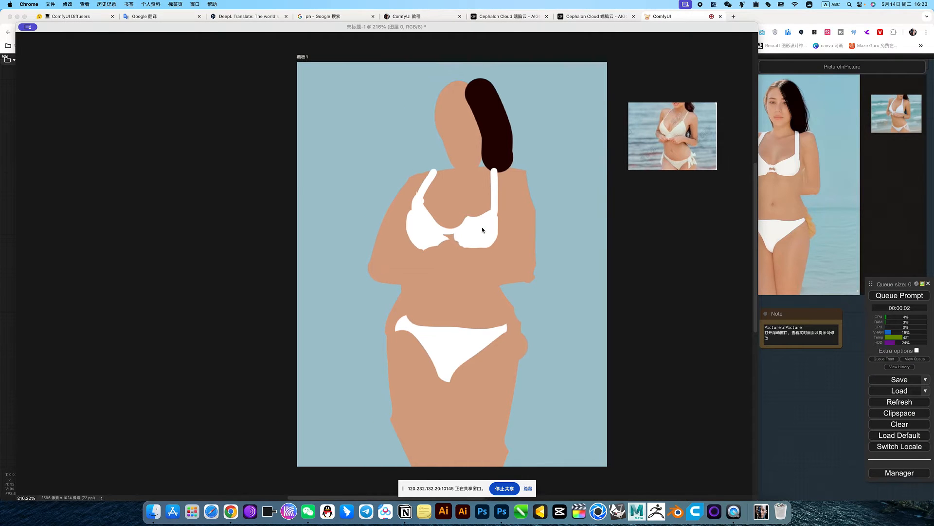
pyautogui.click(621, 202)
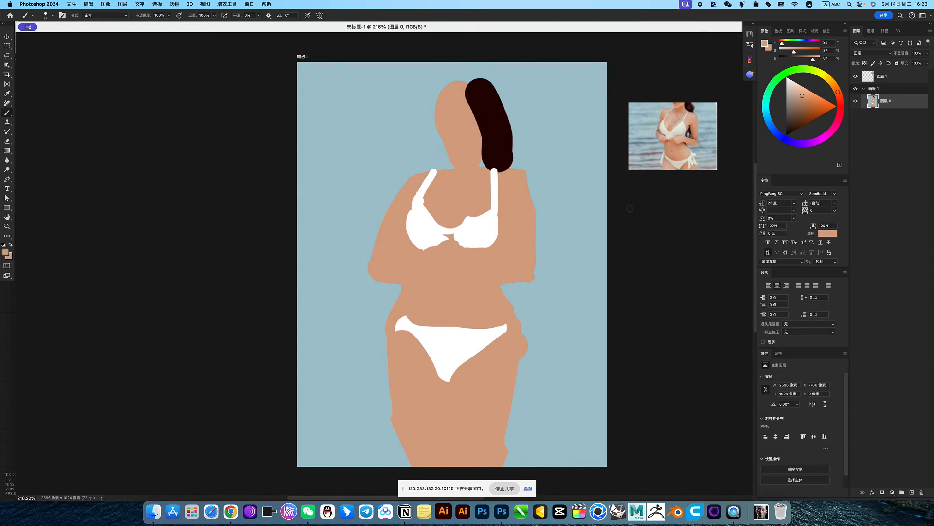
# Switch back to ComfyUI and compare the tile preprocessor preview with the generated image
pyautogui.hotkey('ctrl', 'Up')
pyautogui.click(456, 380)
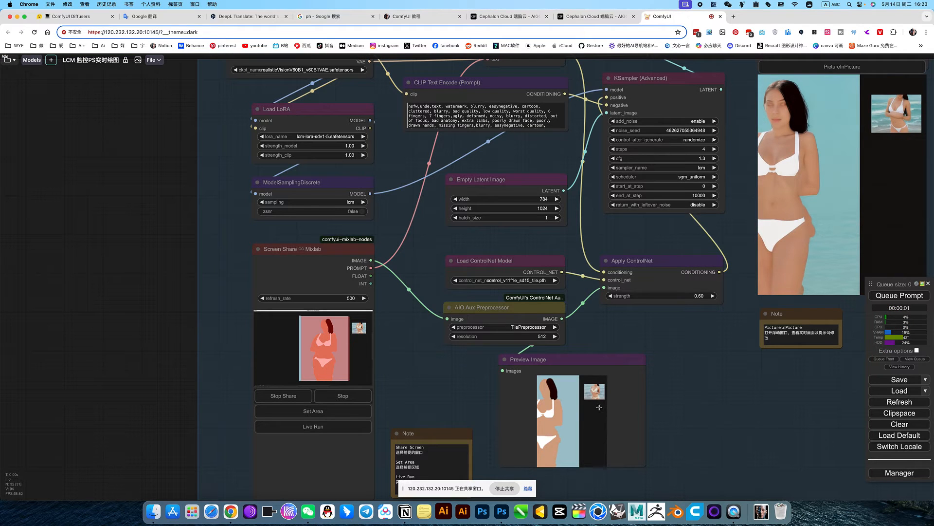
pyautogui.moveTo(666, 408); pyautogui.dragTo(574, 431)
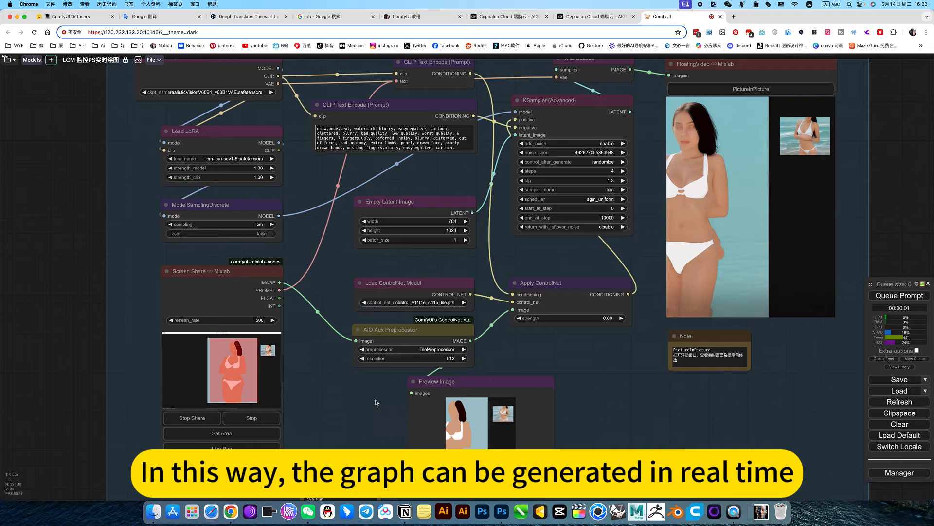
# Stop the current screen share in the Screen Share node and share the Photoshop sketch window again
pyautogui.moveTo(333, 392); pyautogui.dragTo(394, 323)
pyautogui.scroll(4, 469, 359)
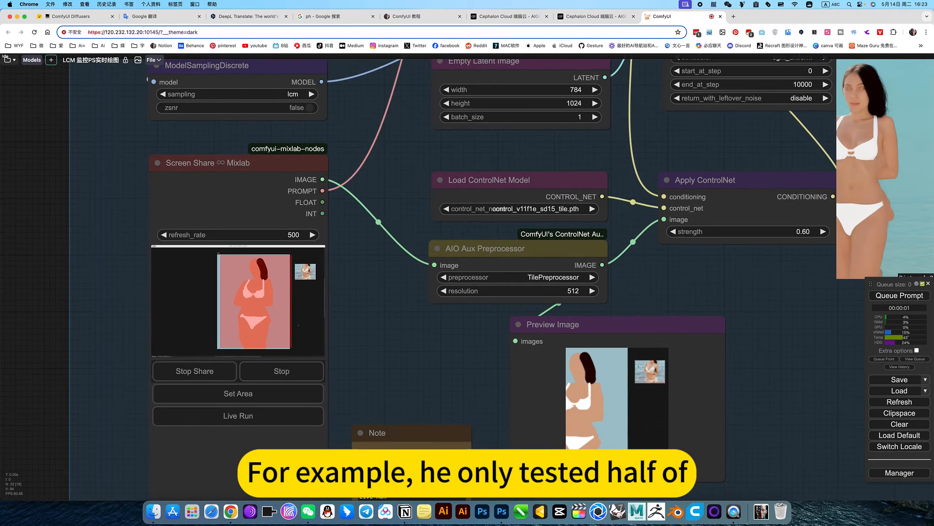
pyautogui.click(189, 373)
pyautogui.click(195, 435)
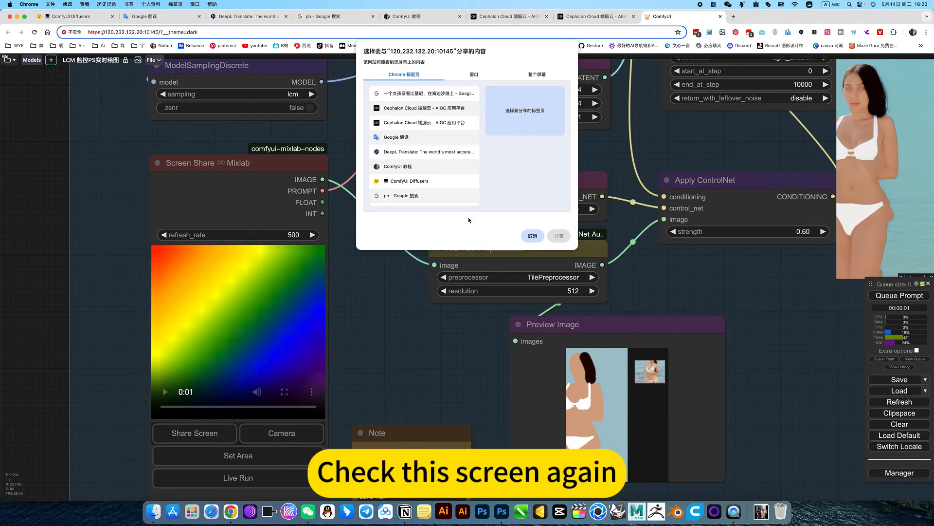
pyautogui.click(473, 75)
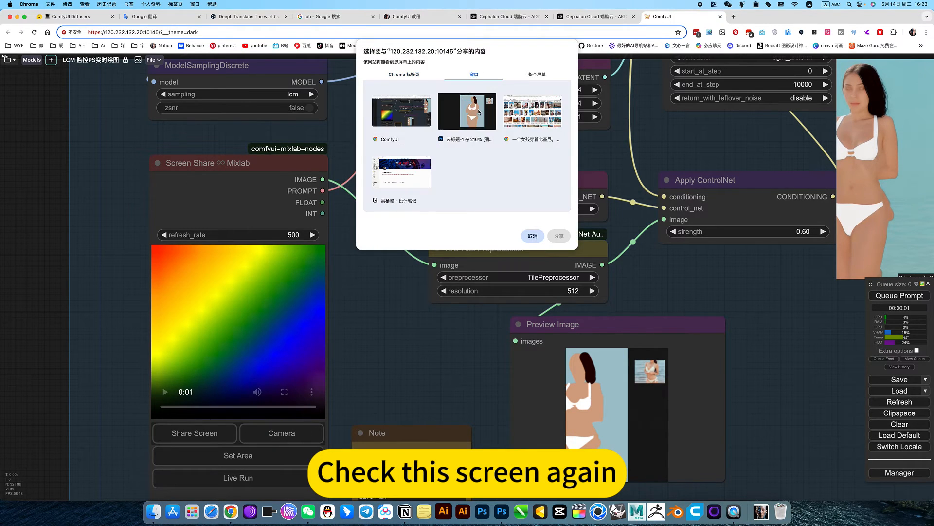
pyautogui.click(481, 128)
pyautogui.click(559, 237)
pyautogui.press('super+Tab')
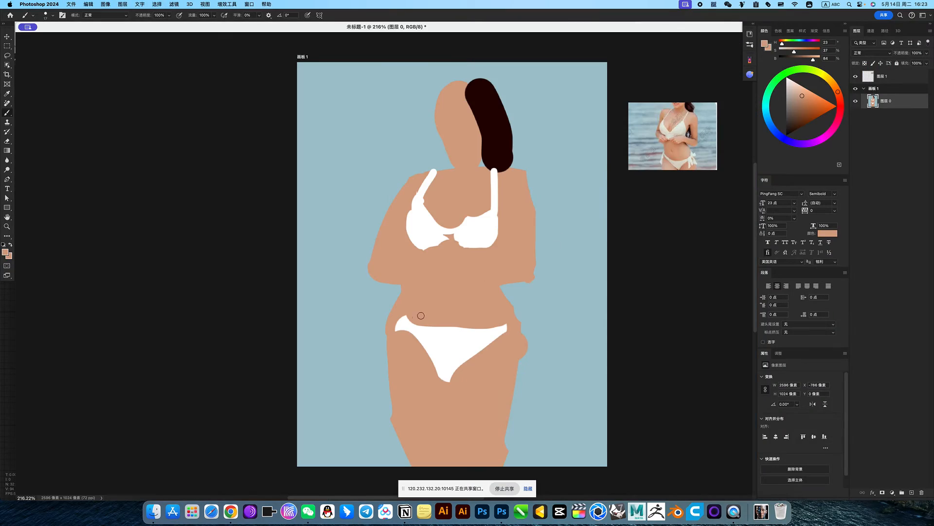
# Return to ComfyUI and set the Screen Share capture area to cover only the sketch's artboard
pyautogui.hotkey('ctrl', 'Up')
pyautogui.click(419, 322)
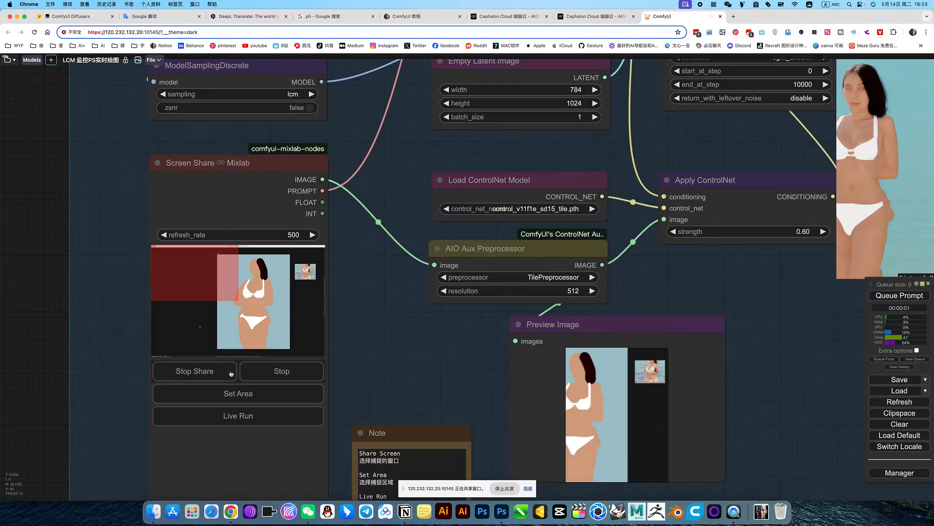
pyautogui.click(254, 396)
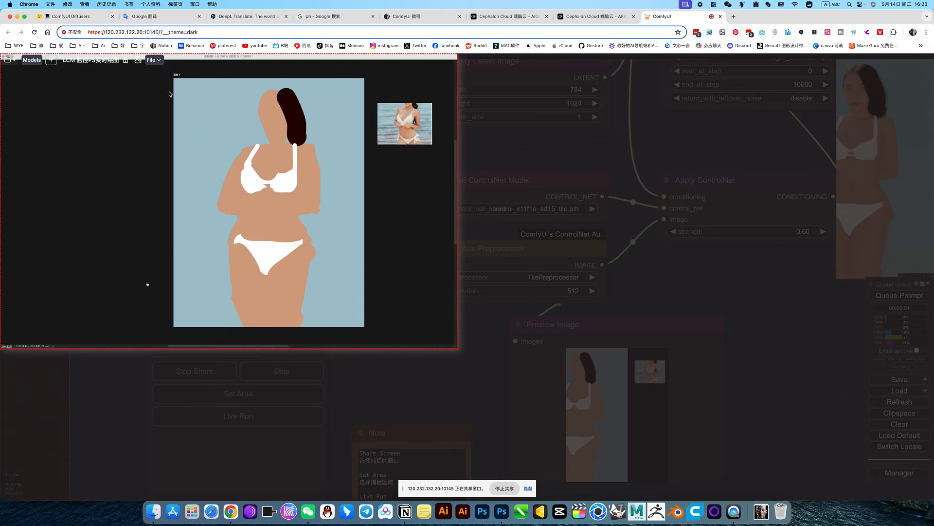
pyautogui.moveTo(174, 81); pyautogui.dragTo(364, 326)
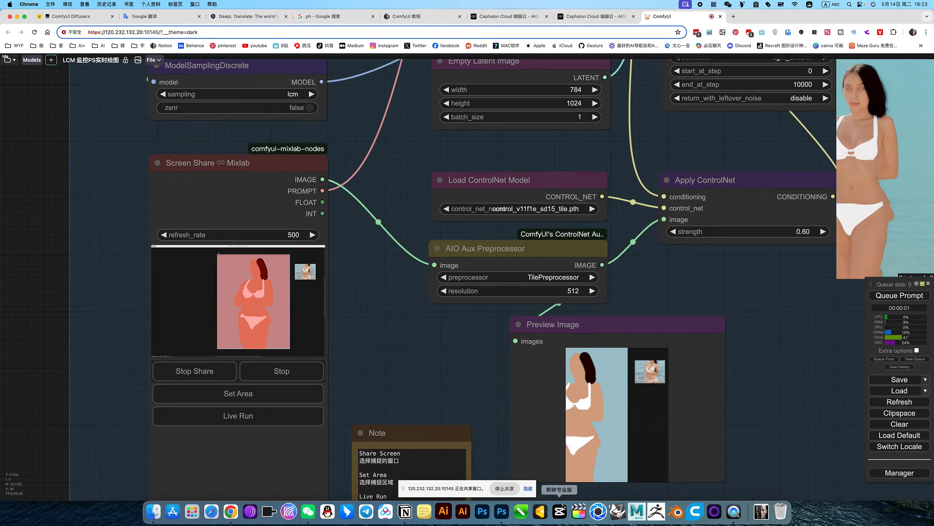
# Generate the image again with the current capture area and compare the tile preview with the generated picture
pyautogui.click(898, 297)
pyautogui.scroll(3, 773, 379)
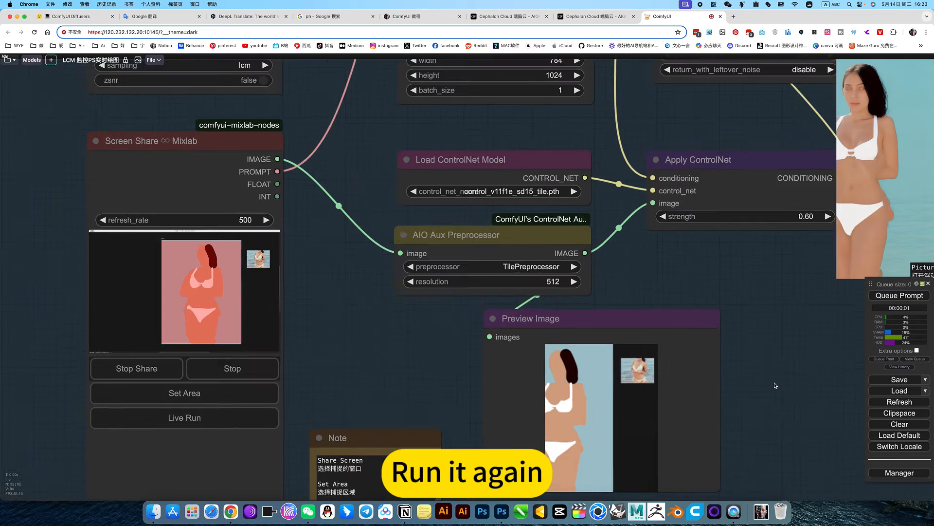
pyautogui.scroll(-4, 742, 401)
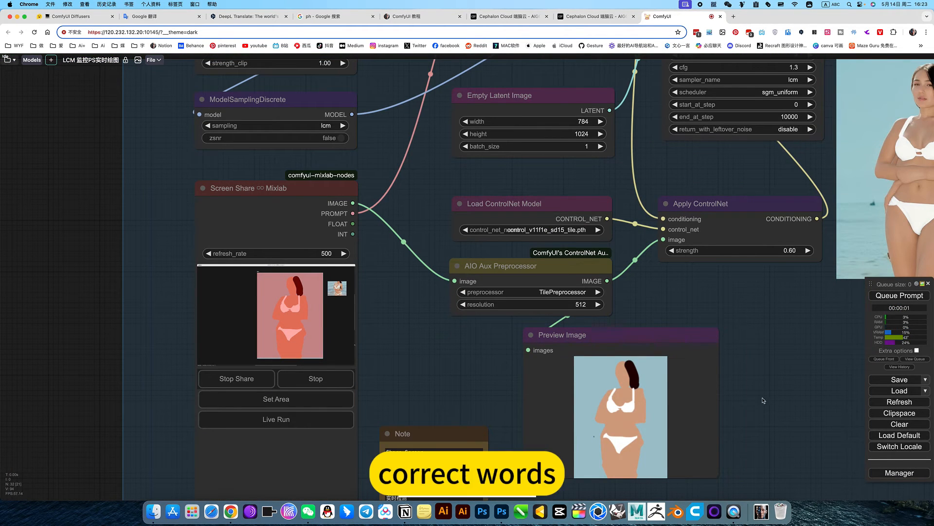
pyautogui.moveTo(769, 400); pyautogui.dragTo(611, 414)
pyautogui.scroll(-4, 638, 416)
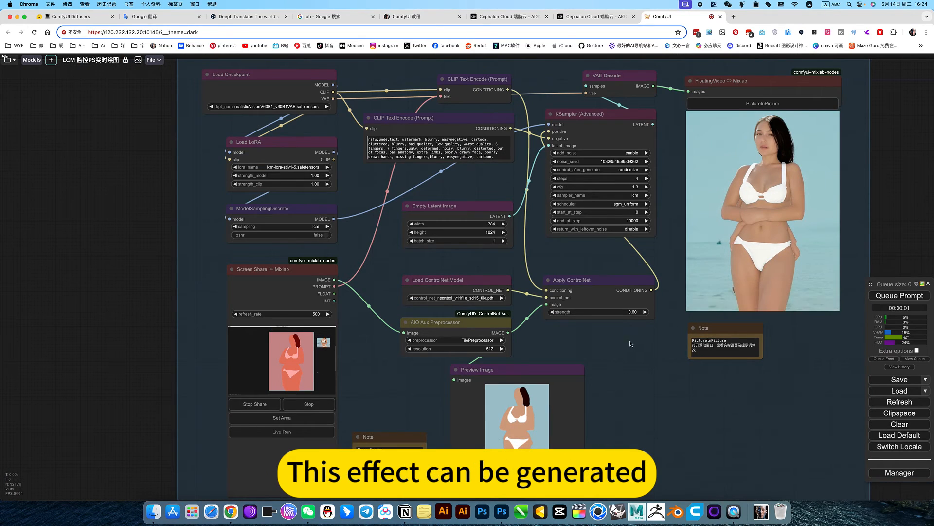
# Set the strength of the Apply ControlNet node in the screen-monitoring group to 0.5
pyautogui.scroll(4, 611, 345)
pyautogui.scroll(6, 638, 307)
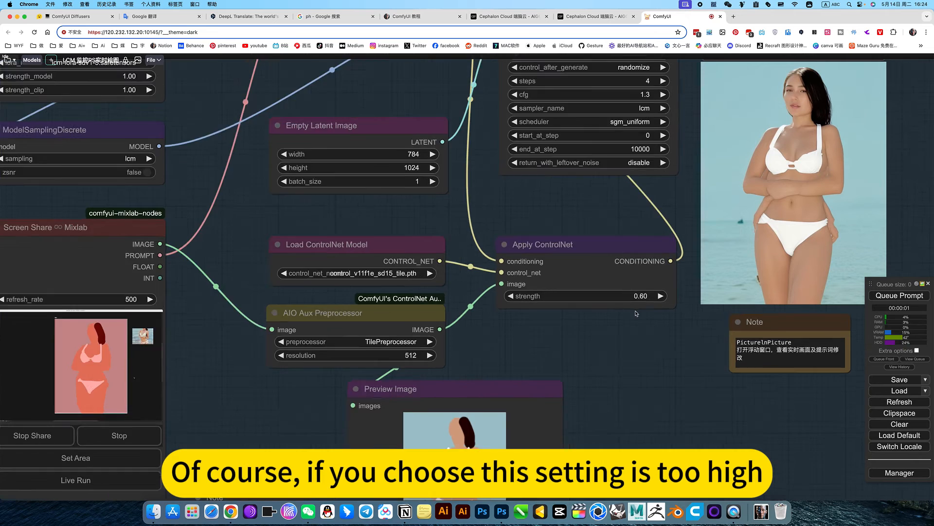
pyautogui.click(647, 286)
pyautogui.click(691, 283)
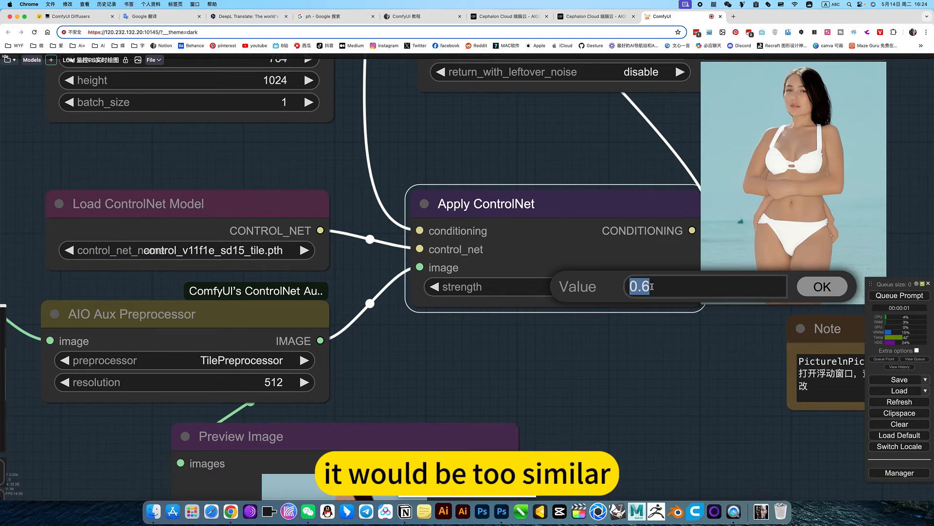
pyautogui.hotkey('shift', 'Left')
pyautogui.write('5')
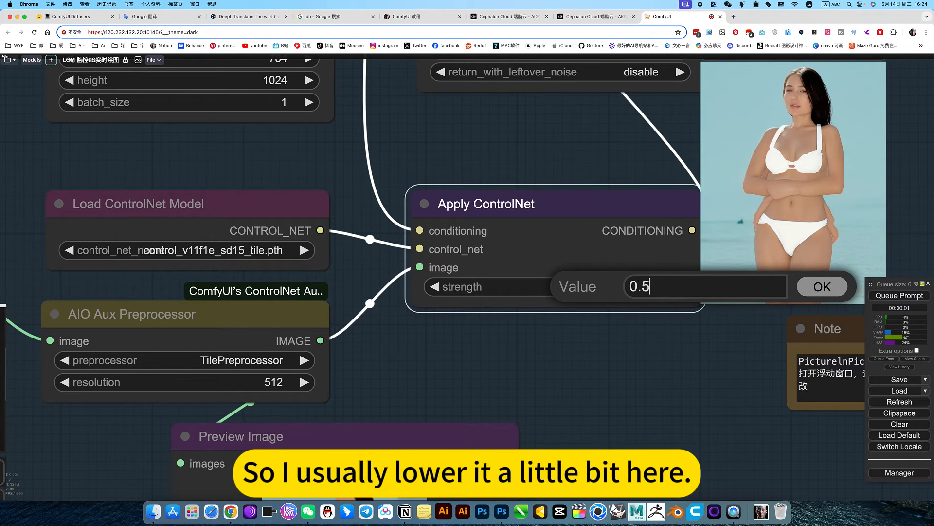
pyautogui.press('Return')
pyautogui.scroll(-4, 640, 379)
pyautogui.scroll(-2, 640, 378)
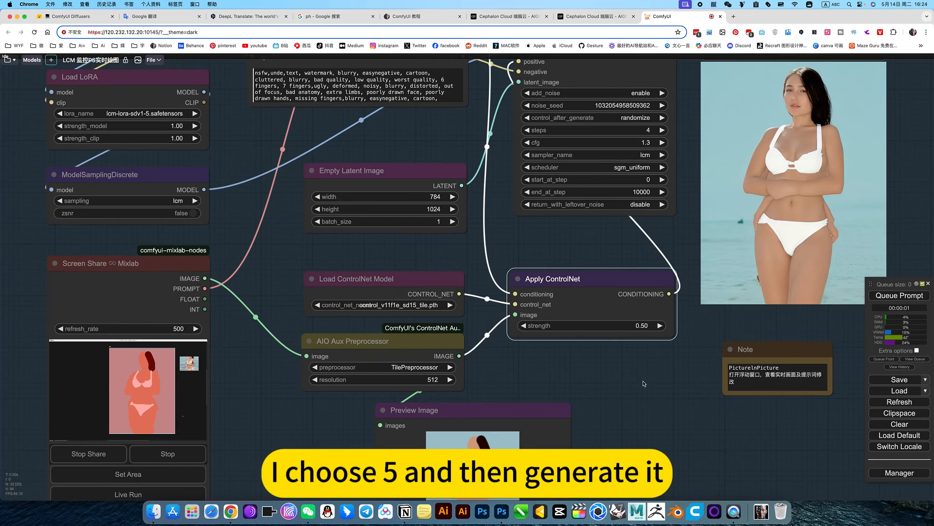
# Queue a new generation with the lowered ControlNet strength and compare the result with the tile preview and captured sketch
pyautogui.click(898, 296)
pyautogui.scroll(-6, 635, 437)
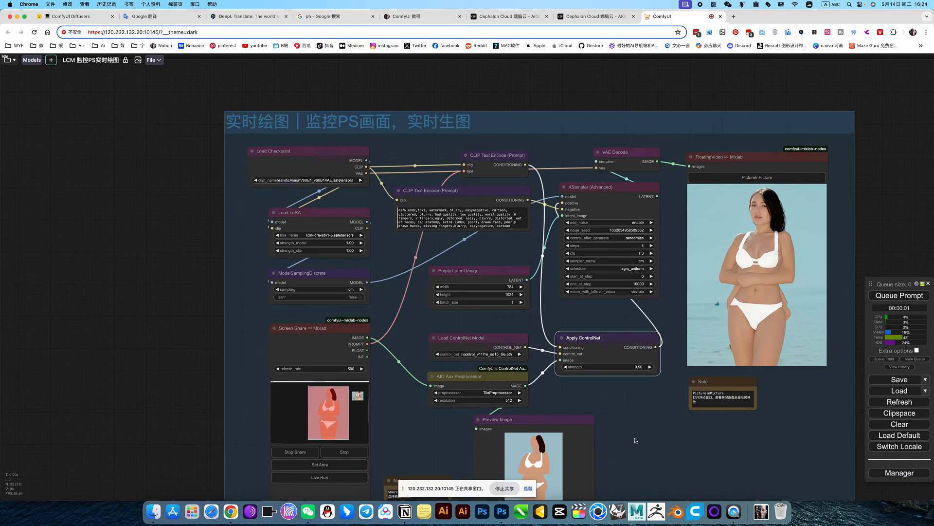
pyautogui.moveTo(636, 440); pyautogui.dragTo(627, 384)
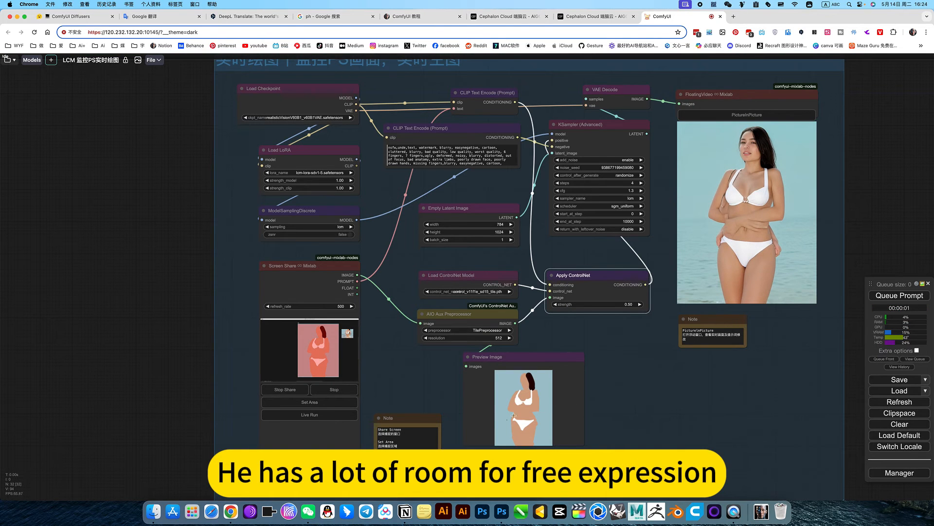
pyautogui.scroll(5, 513, 415)
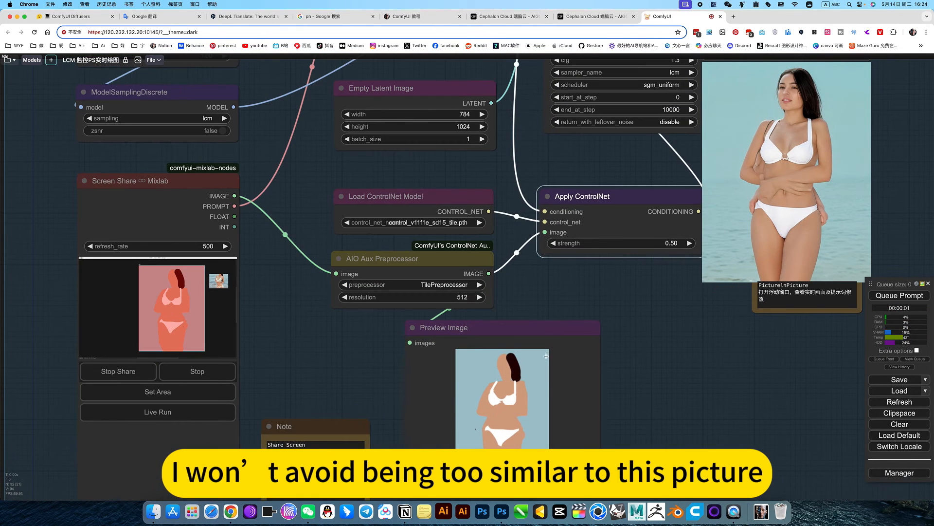
pyautogui.scroll(4, 505, 417)
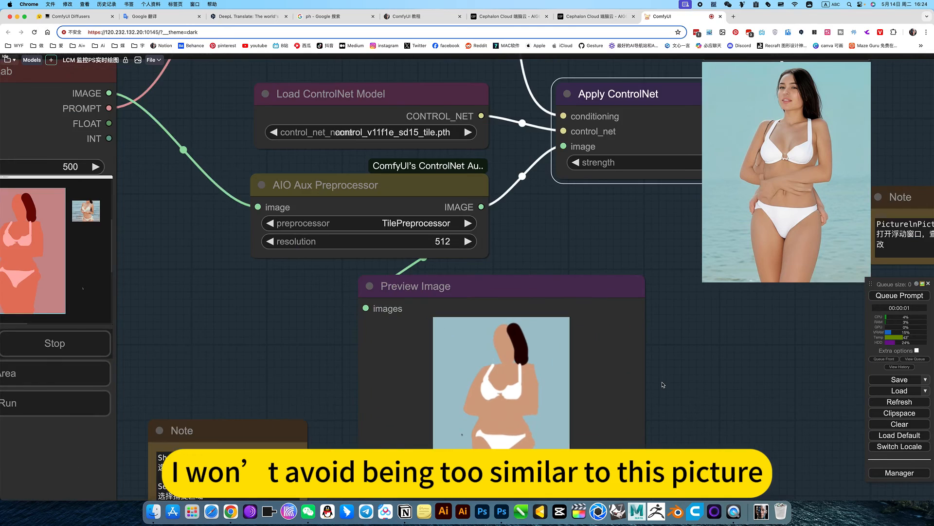
pyautogui.scroll(-7, 668, 389)
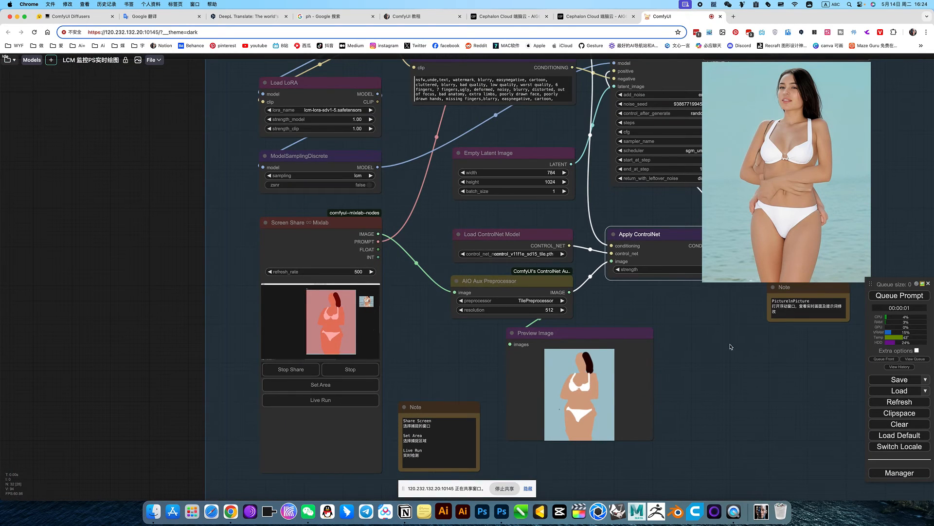
pyautogui.scroll(-5, 717, 352)
pyautogui.moveTo(730, 396); pyautogui.dragTo(566, 295)
pyautogui.moveTo(537, 237); pyautogui.dragTo(559, 358)
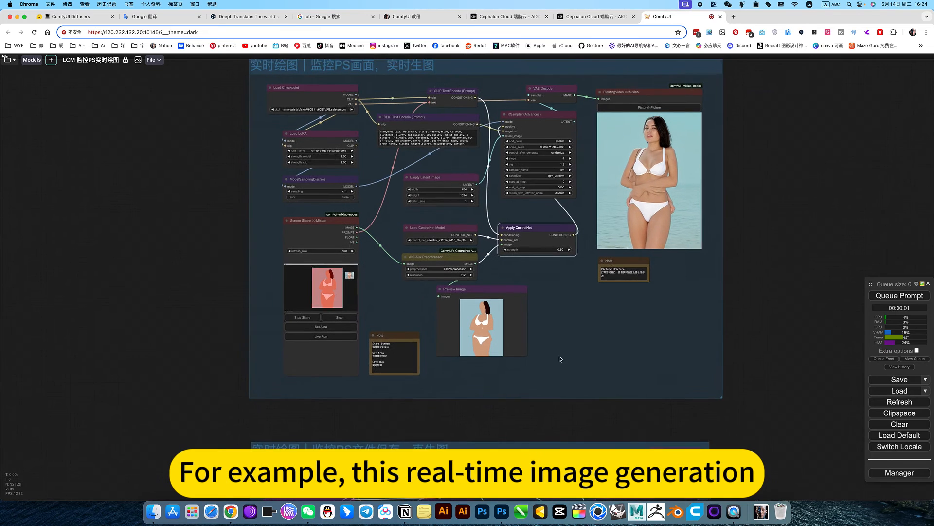
pyautogui.scroll(5, 490, 292)
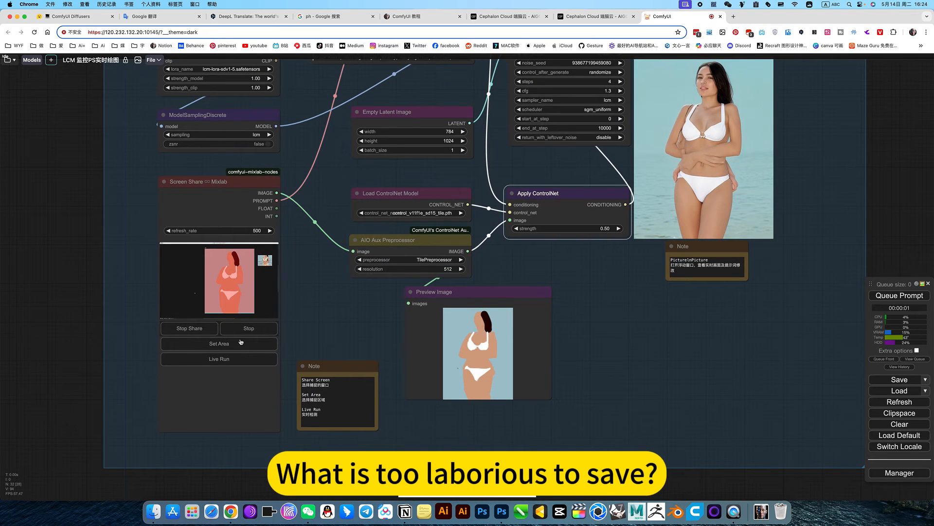
pyautogui.click(560, 339)
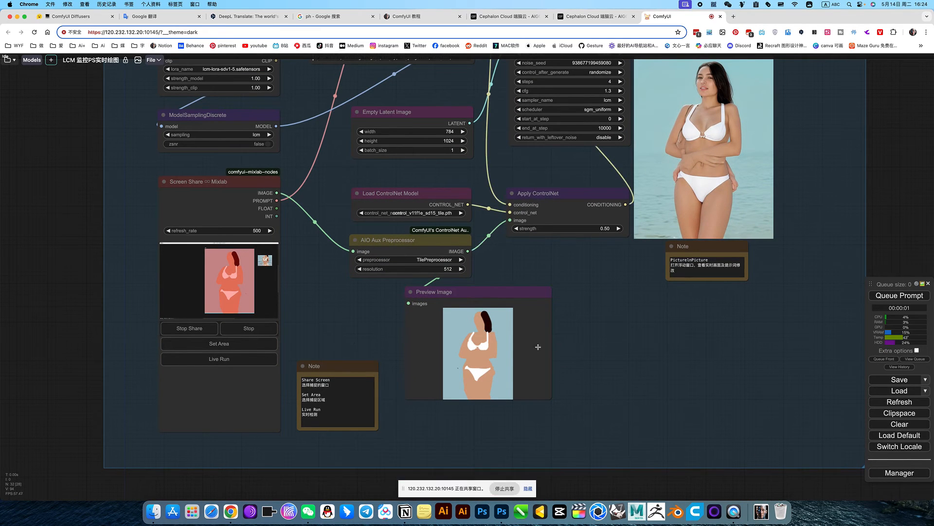
# Set the nodes of the group 实时绘图｜监控PS文件保存，再生图 to Always so its bypassed workflow is active
pyautogui.scroll(-5, 597, 311)
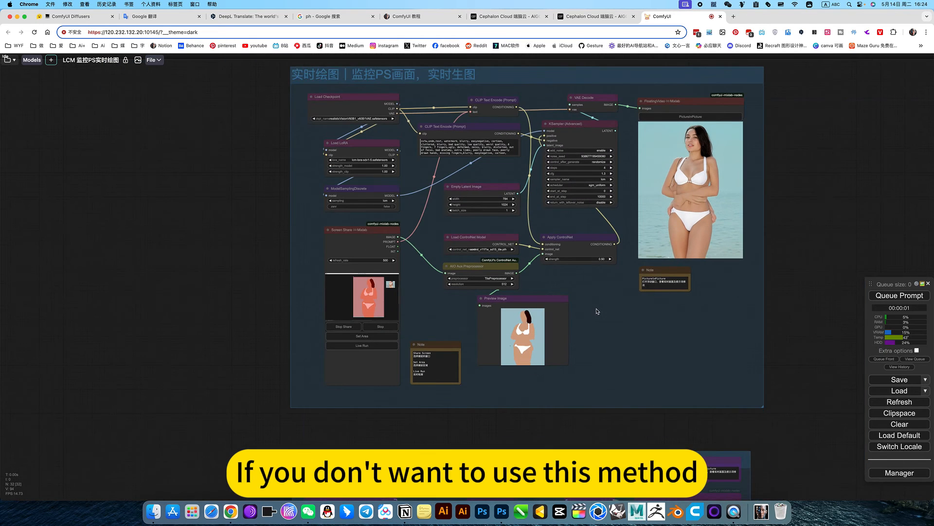
pyautogui.scroll(-5, 602, 359)
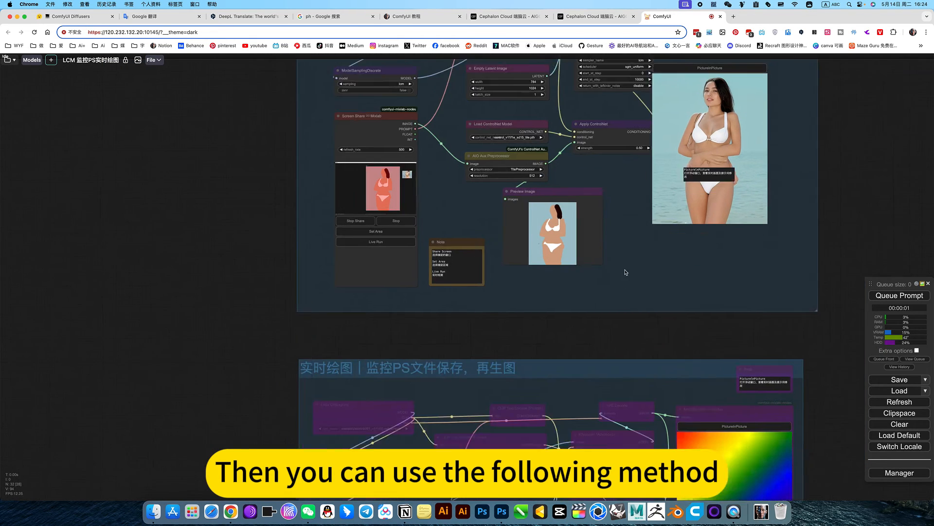
pyautogui.scroll(10, 446, 257)
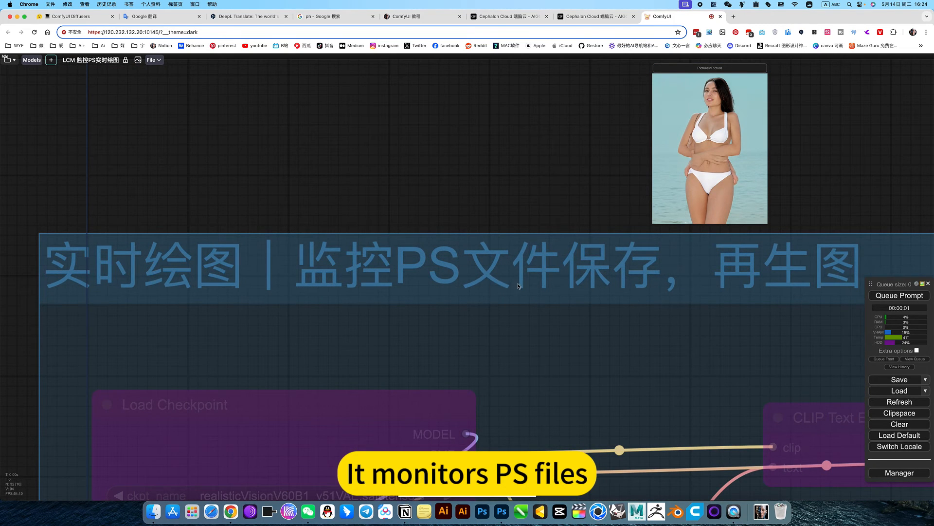
pyautogui.scroll(2, 595, 287)
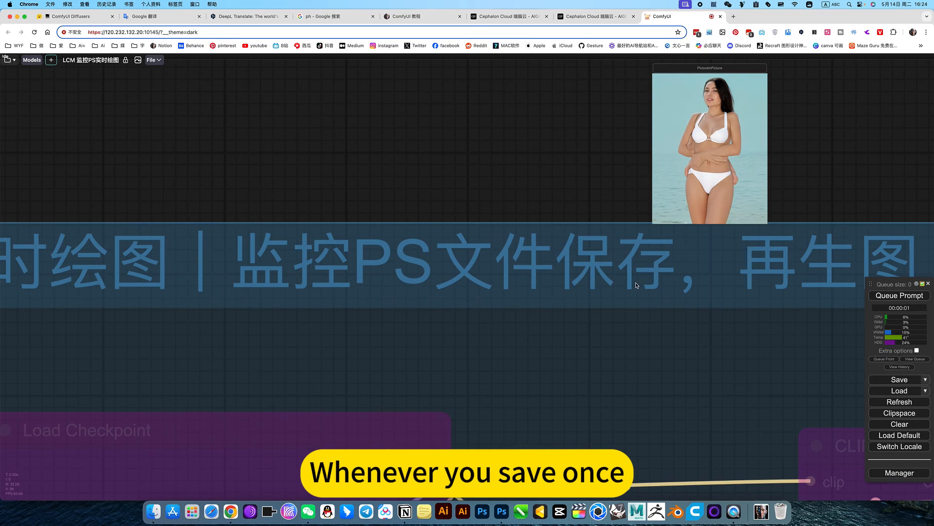
pyautogui.scroll(-5, 630, 380)
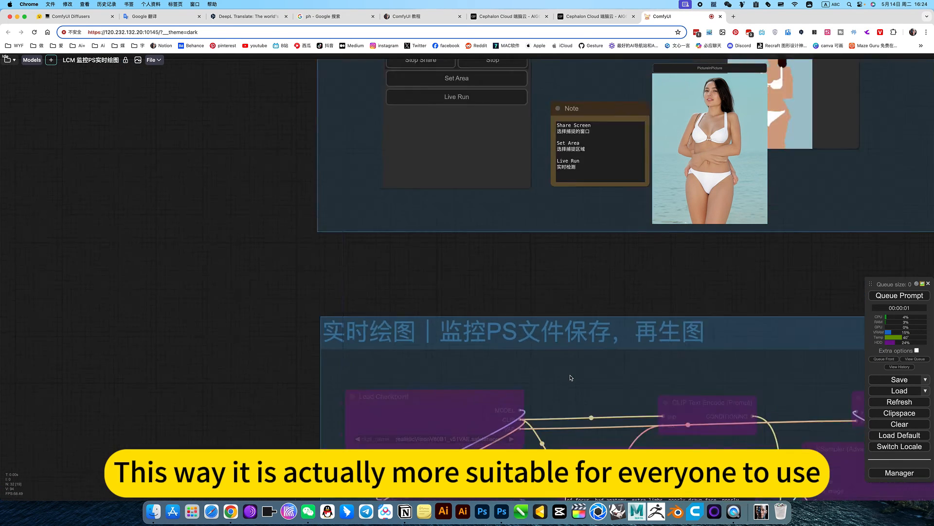
pyautogui.scroll(-5, 693, 308)
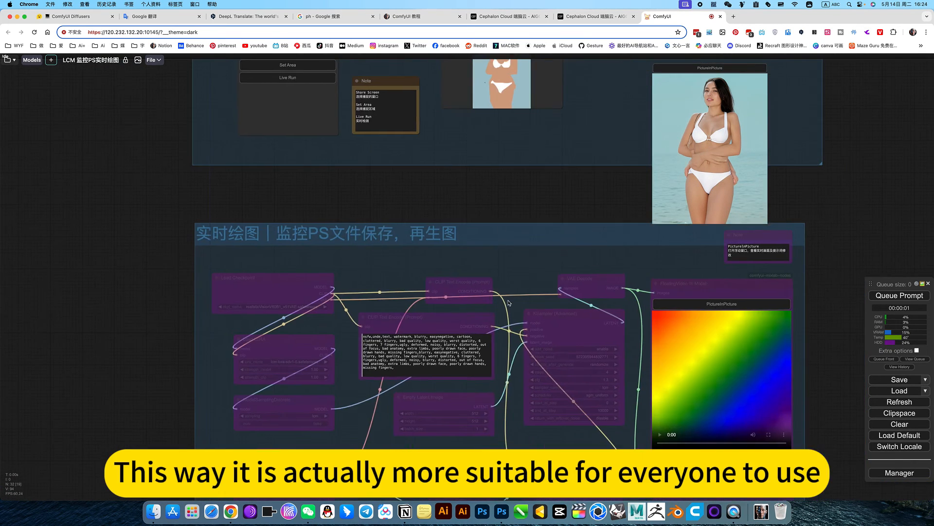
pyautogui.rightClick(530, 255)
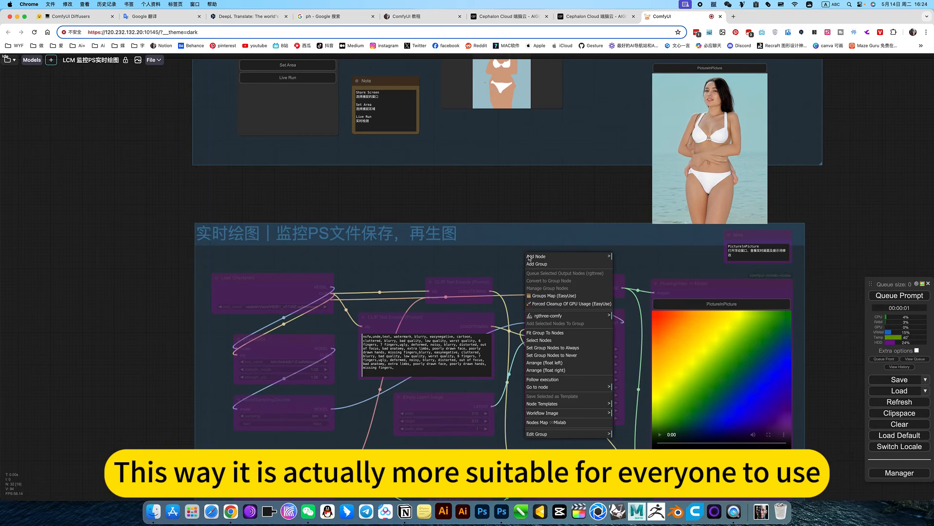
pyautogui.click(570, 347)
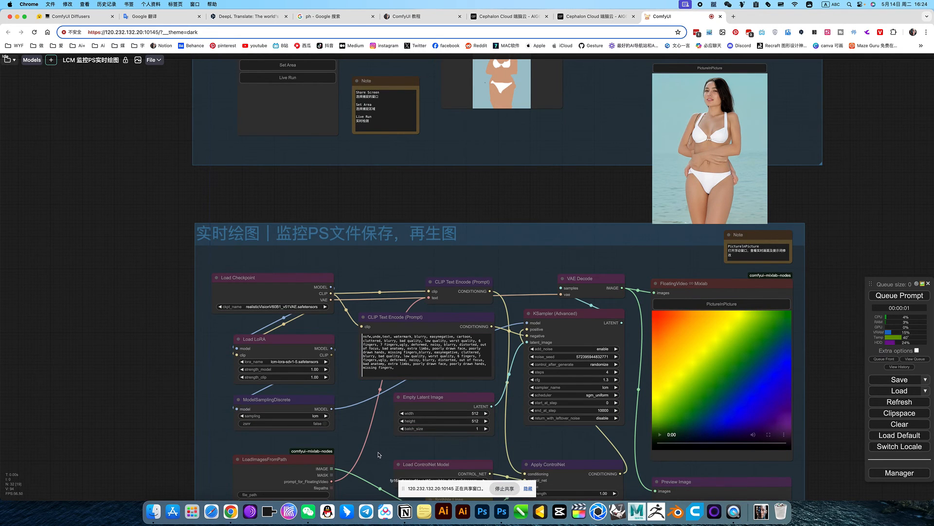
# Examine the LoadImagesFromPath node in the file-save group, checking its file_path entry and watcher option
pyautogui.moveTo(379, 455); pyautogui.dragTo(483, 204)
pyautogui.scroll(6, 462, 263)
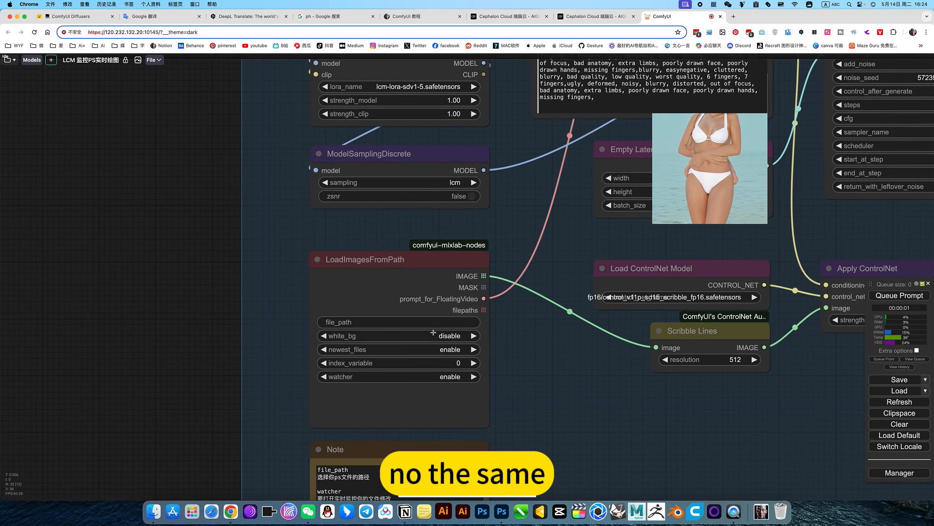
pyautogui.click(433, 322)
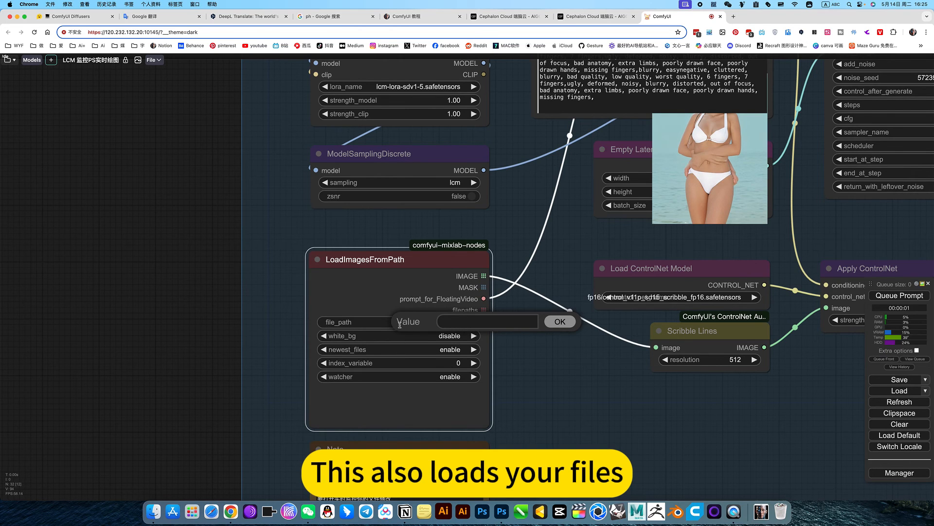
pyautogui.click(567, 323)
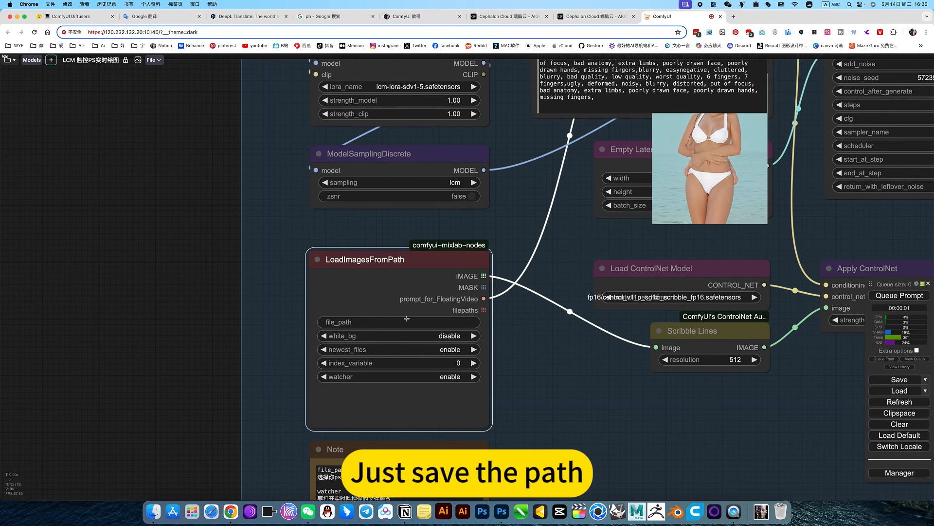
pyautogui.scroll(-3, 553, 340)
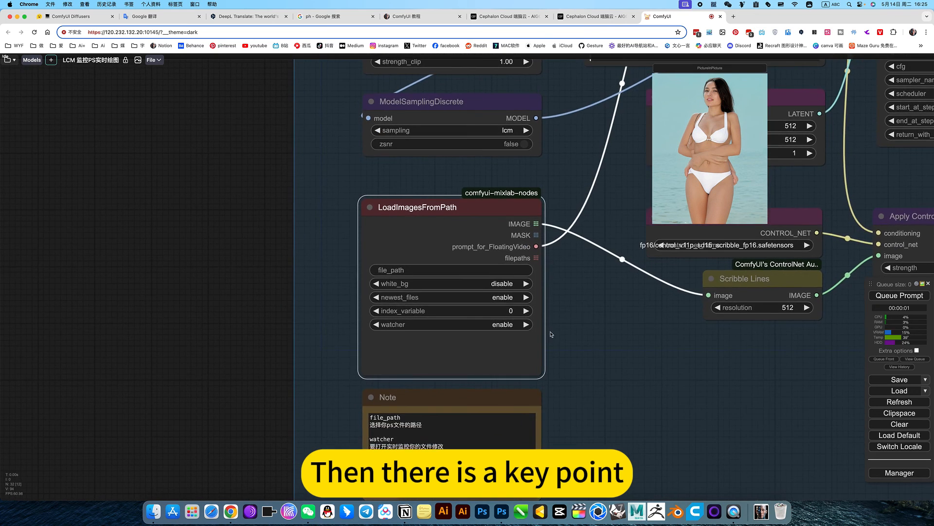
pyautogui.scroll(5, 501, 329)
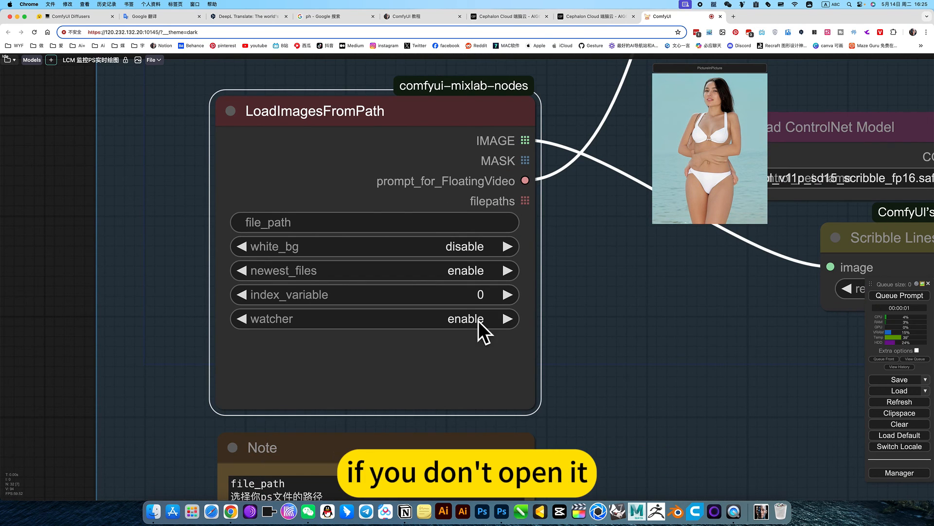
pyautogui.scroll(-5, 589, 352)
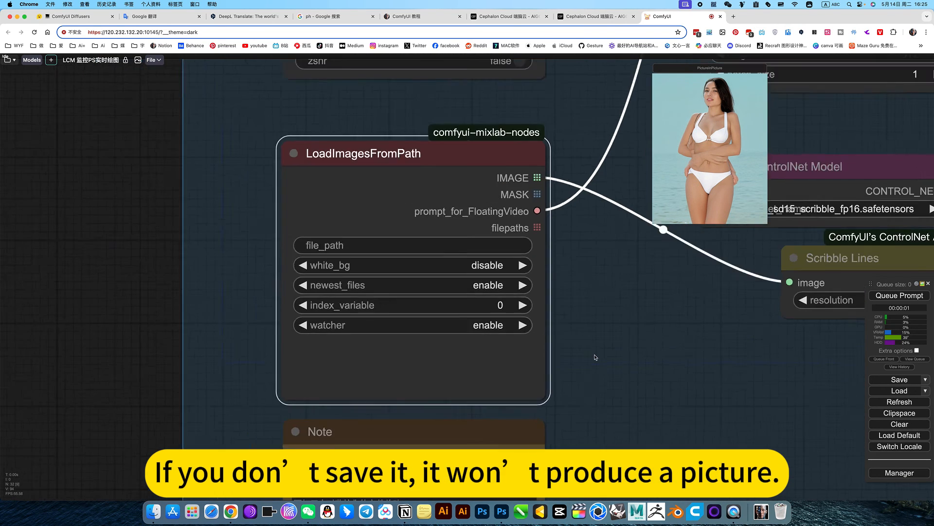
pyautogui.moveTo(618, 327); pyautogui.dragTo(517, 277)
pyautogui.scroll(-2, 435, 297)
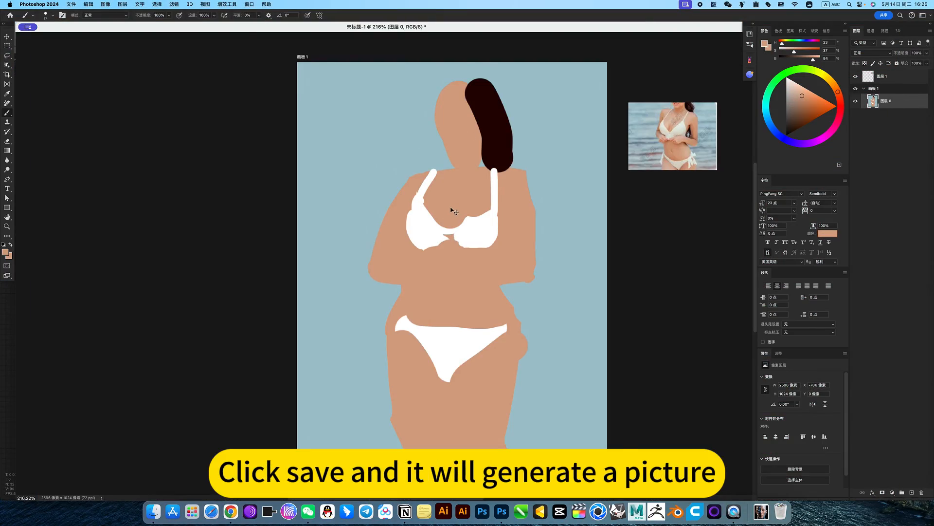
# Look at the sketch in Photoshop, return to ComfyUI, and review the file-save monitoring group
pyautogui.hotkey('ctrl', 'Up')
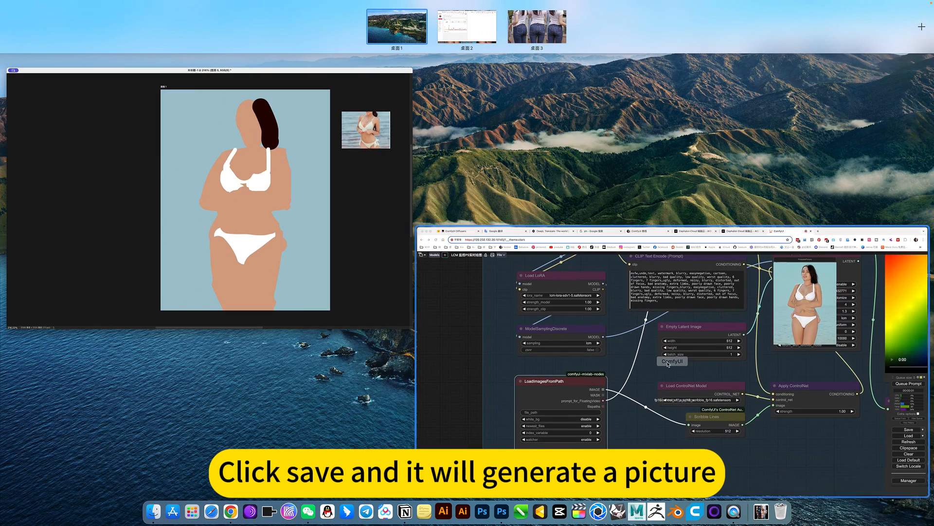
pyautogui.click(813, 295)
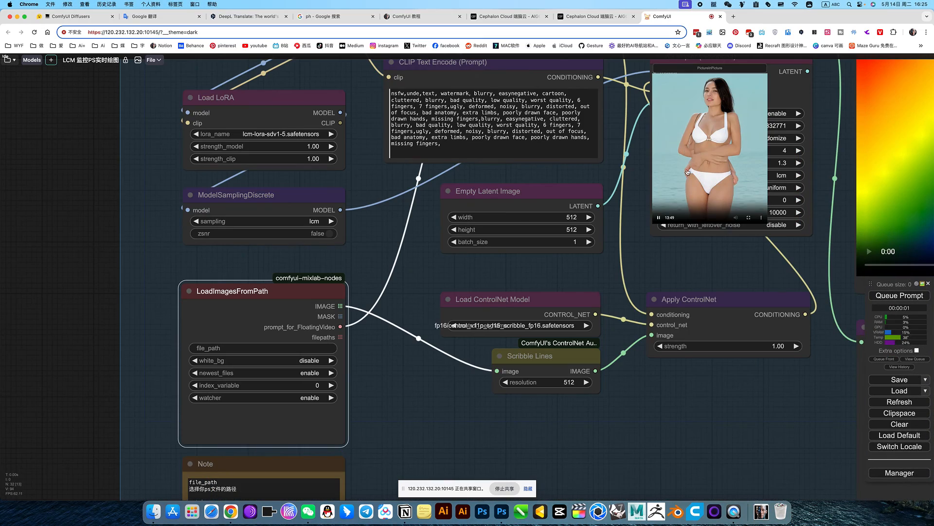
pyautogui.scroll(-5, 443, 274)
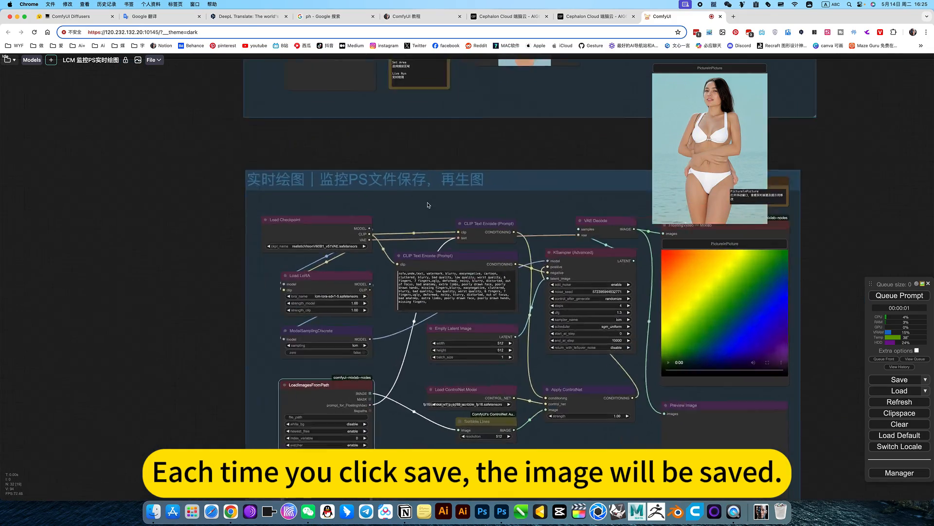
pyautogui.scroll(6, 428, 199)
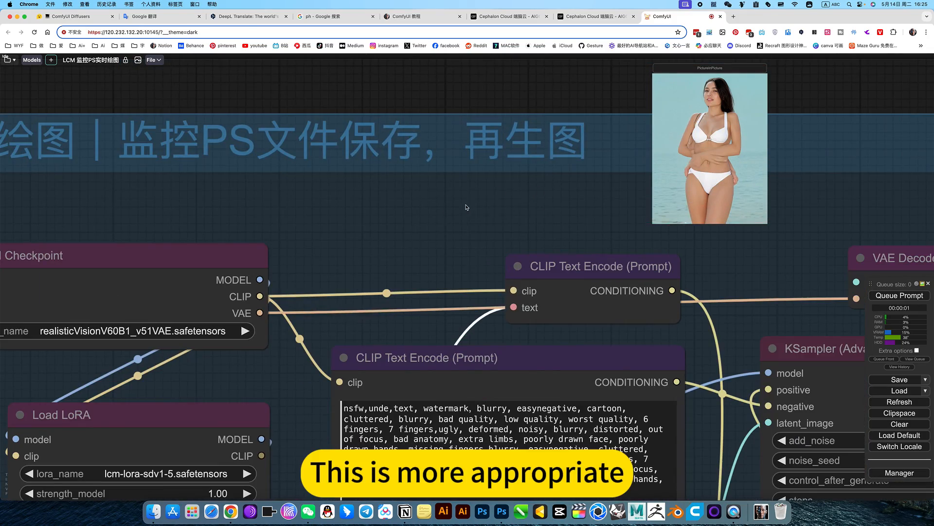
pyautogui.scroll(-8, 513, 169)
# Review the real-time screen-monitoring group, from the Screen Share node's captured sketch to the generated image
pyautogui.moveTo(510, 169); pyautogui.dragTo(404, 486)
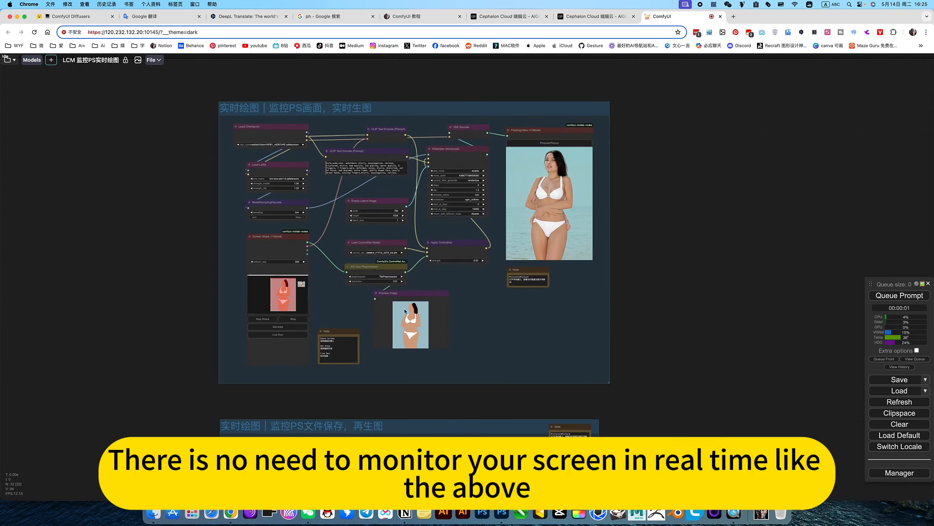
pyautogui.scroll(6, 357, 246)
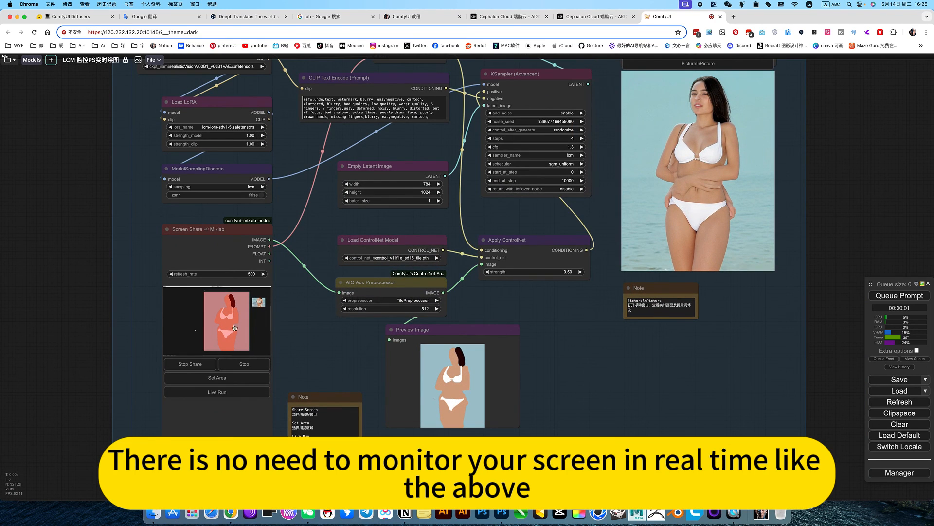
pyautogui.scroll(3, 290, 336)
pyautogui.scroll(-3, 292, 338)
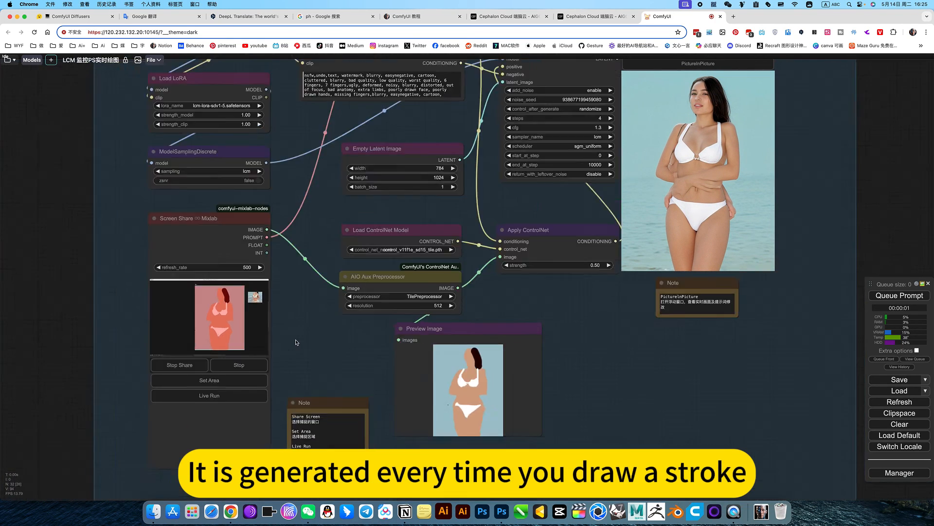
pyautogui.scroll(3, 296, 342)
pyautogui.scroll(-5, 296, 343)
pyautogui.scroll(2, 385, 346)
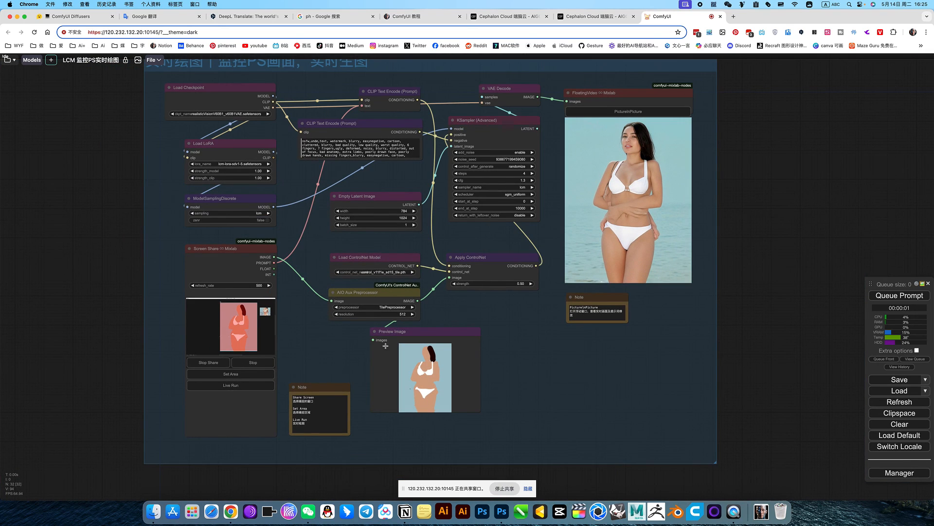
pyautogui.scroll(2, 507, 319)
pyautogui.scroll(-2, 485, 186)
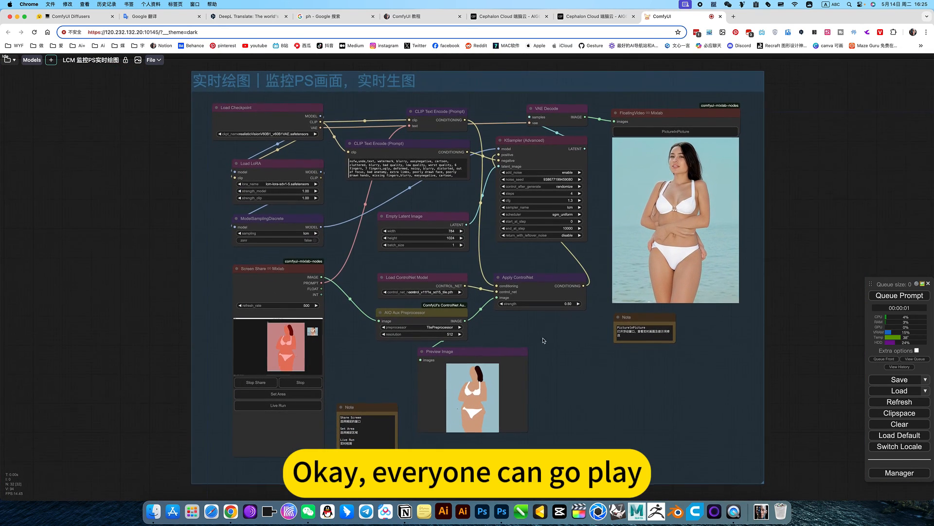